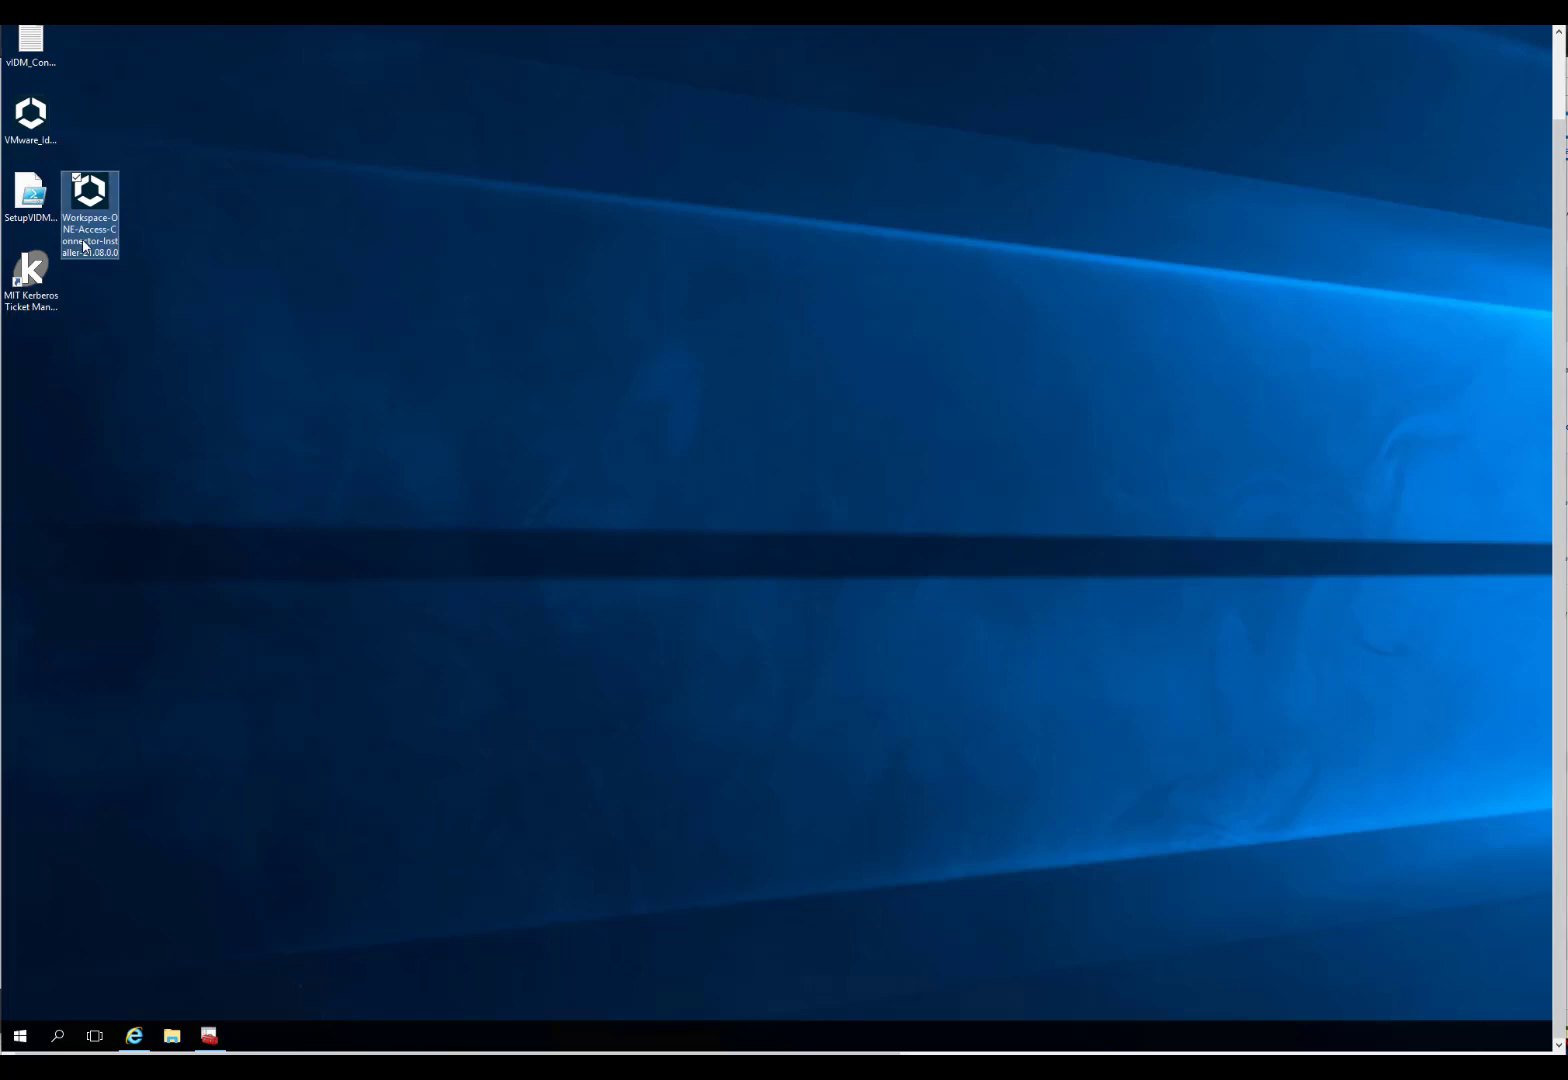
Step: Launch the Workspace ONE Access Connector 21.08 installer from its desktop icon
double_click(118, 243)
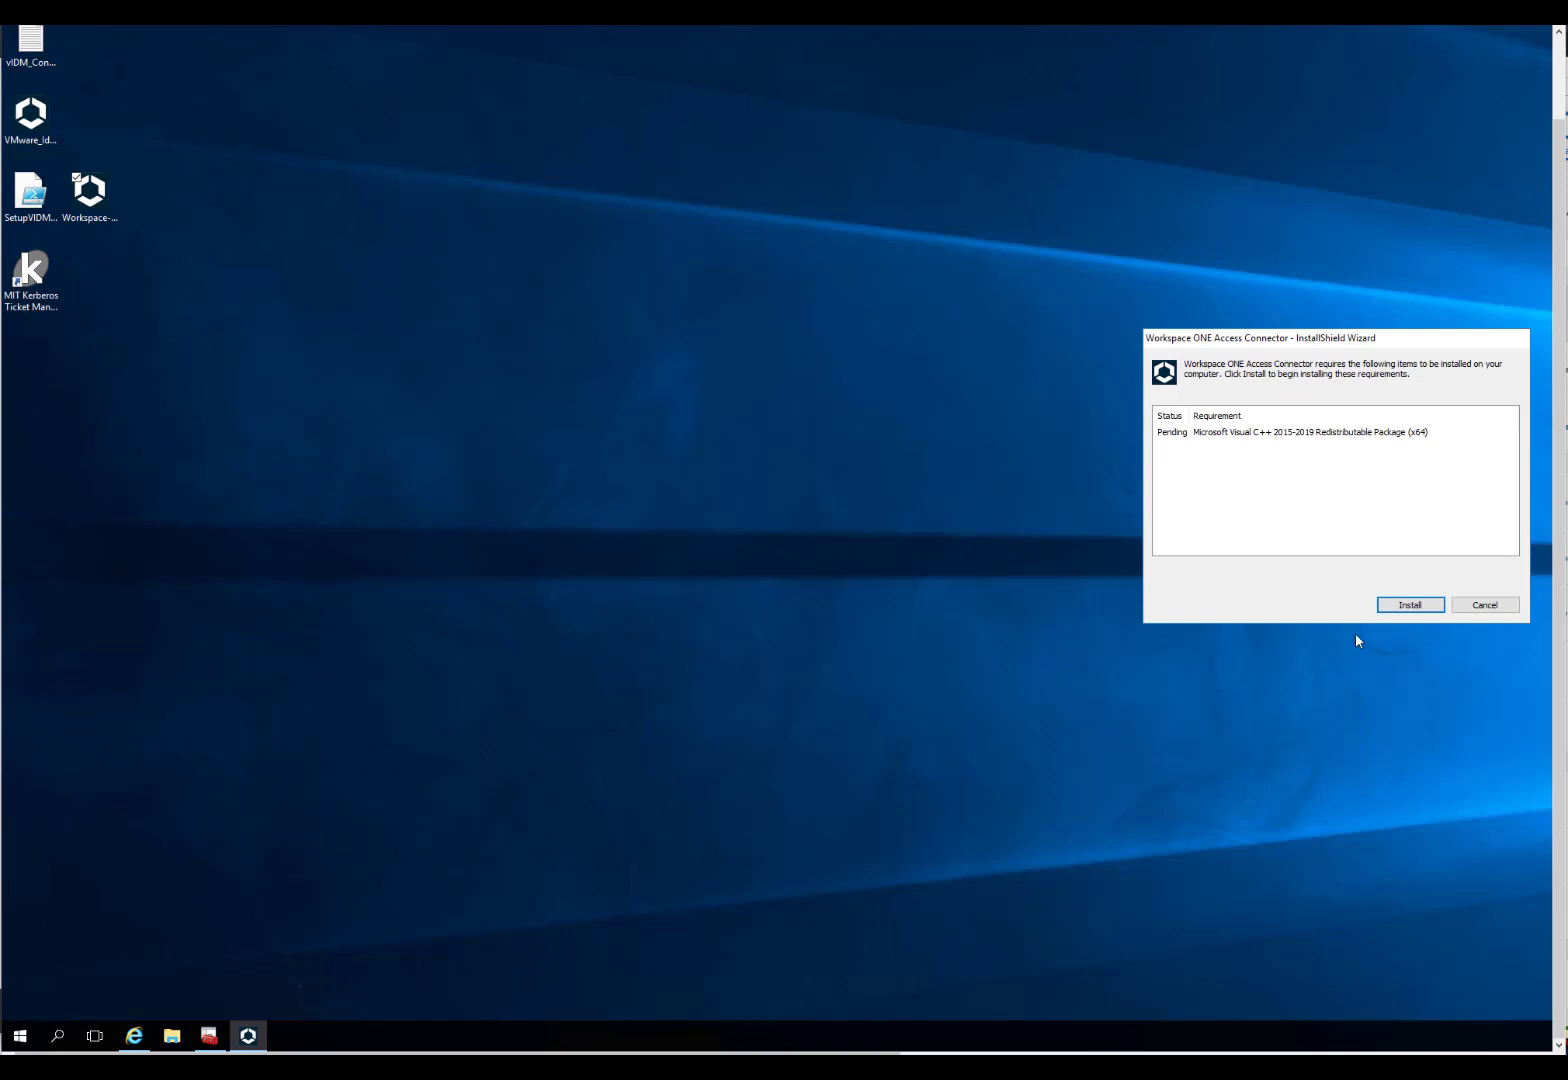
Step: Install the Visual C++ 2015-2019 redistributable, accept the license, and keep the default services
click(1410, 605)
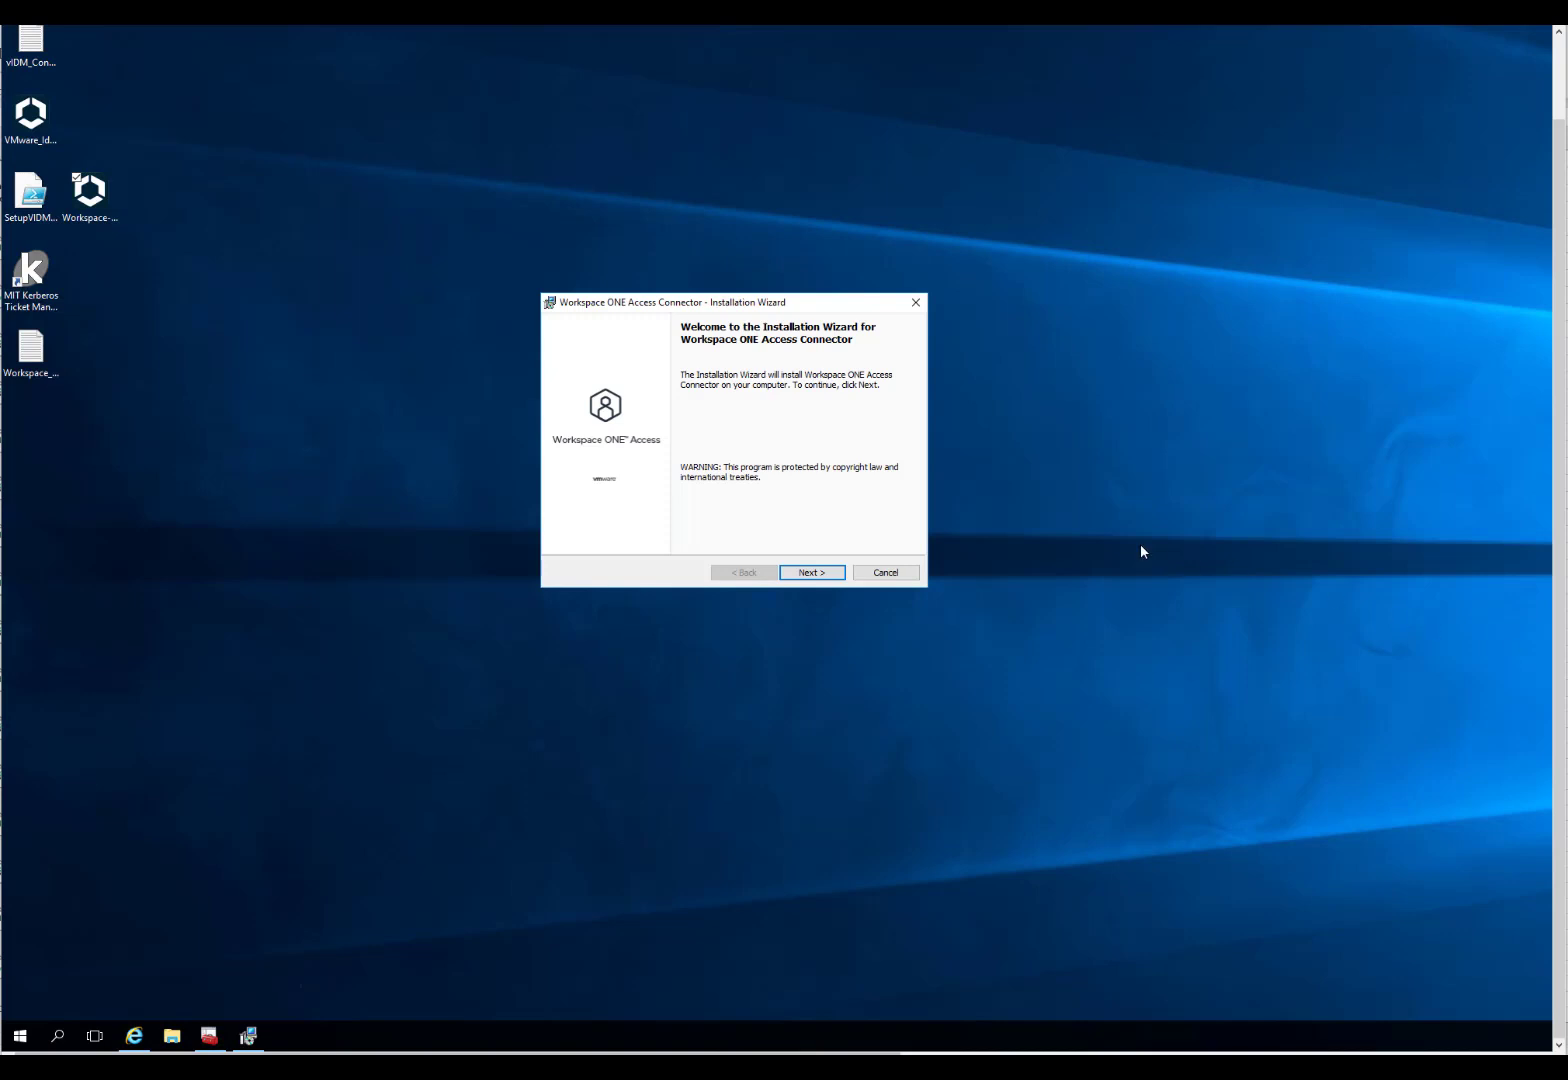
click(809, 572)
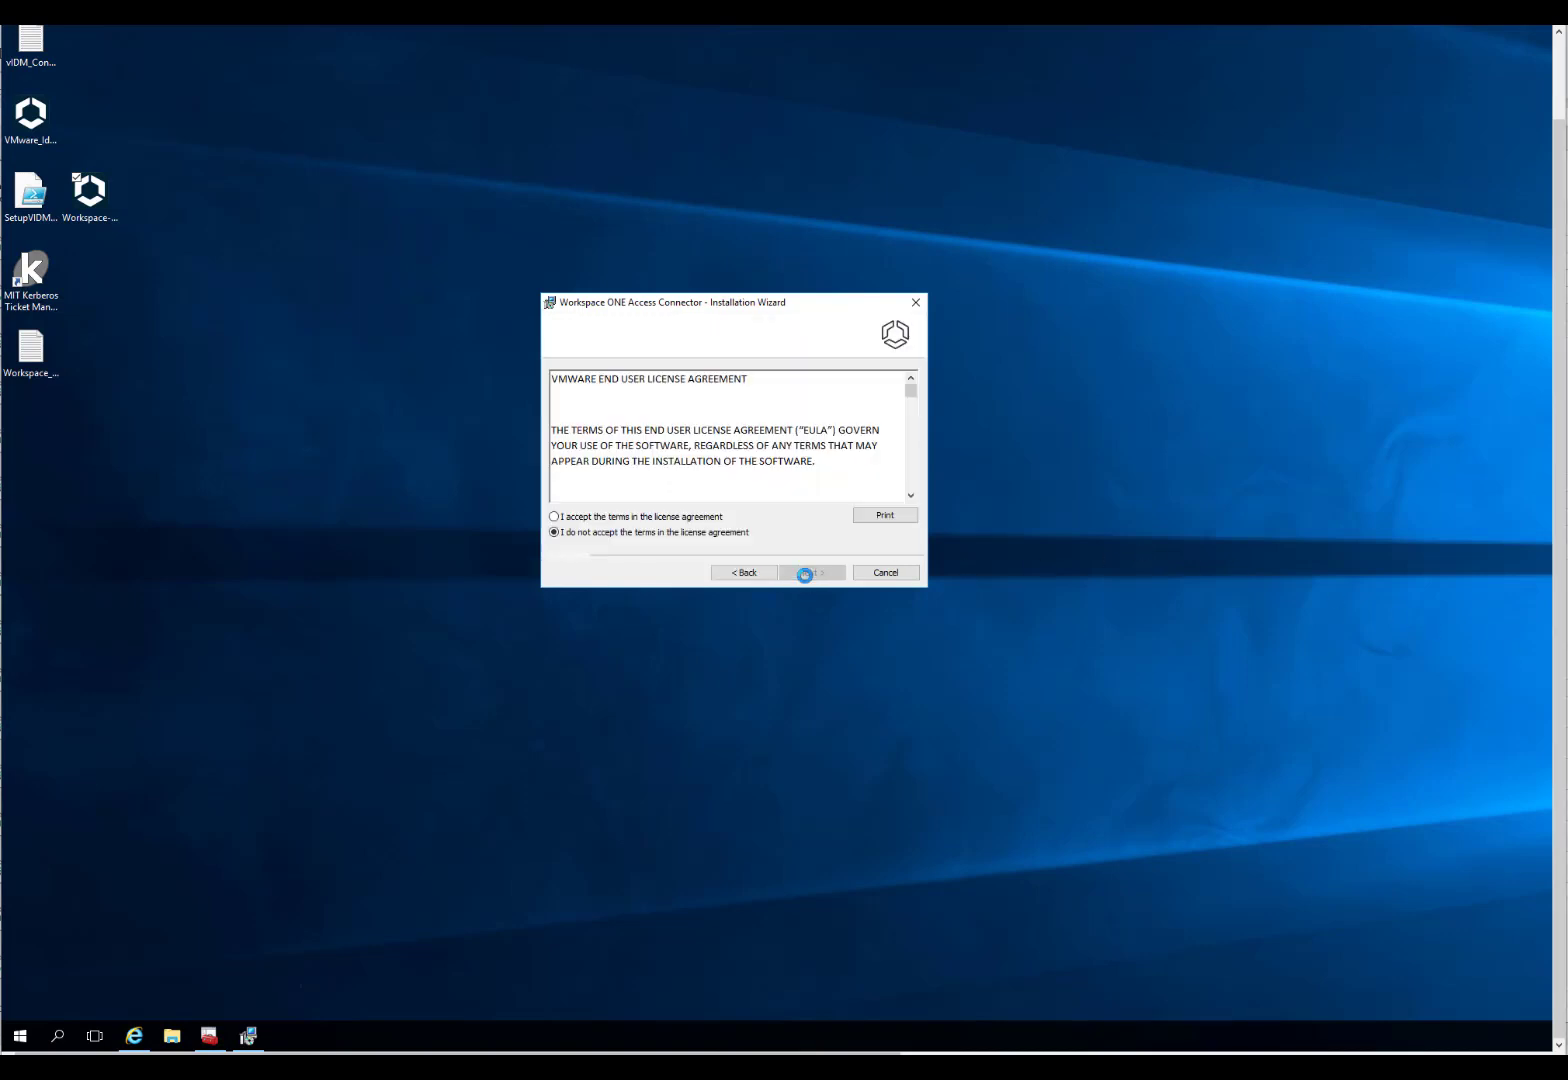
click(668, 519)
click(820, 574)
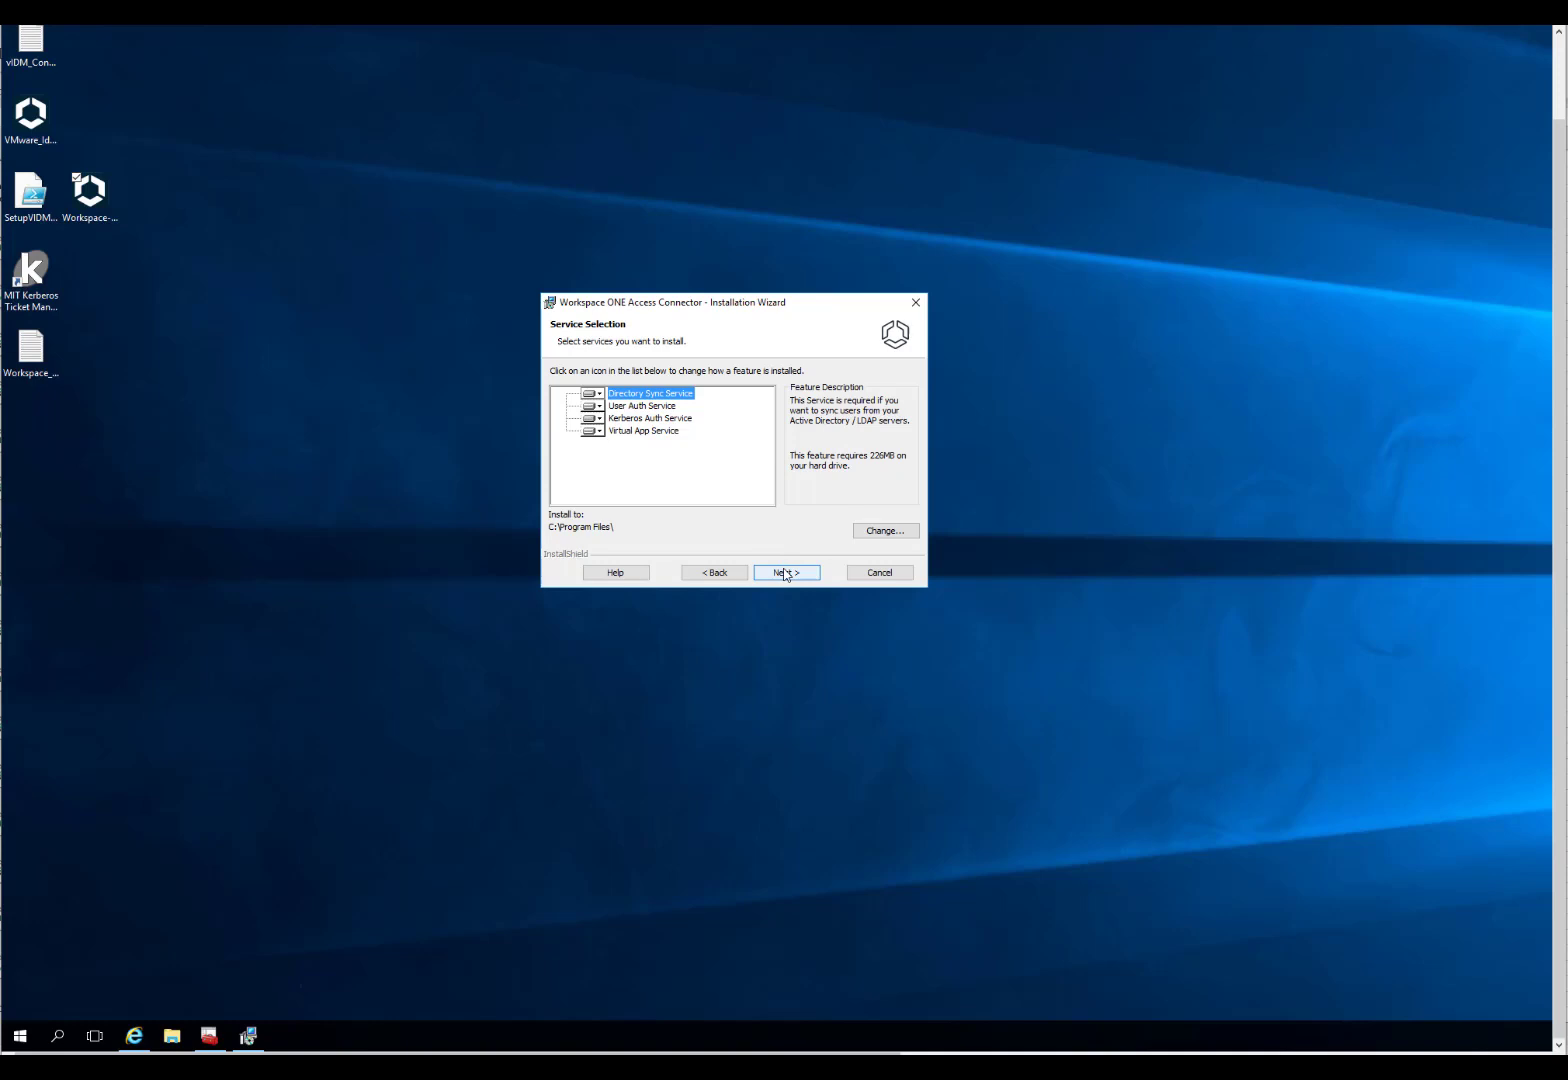
click(786, 573)
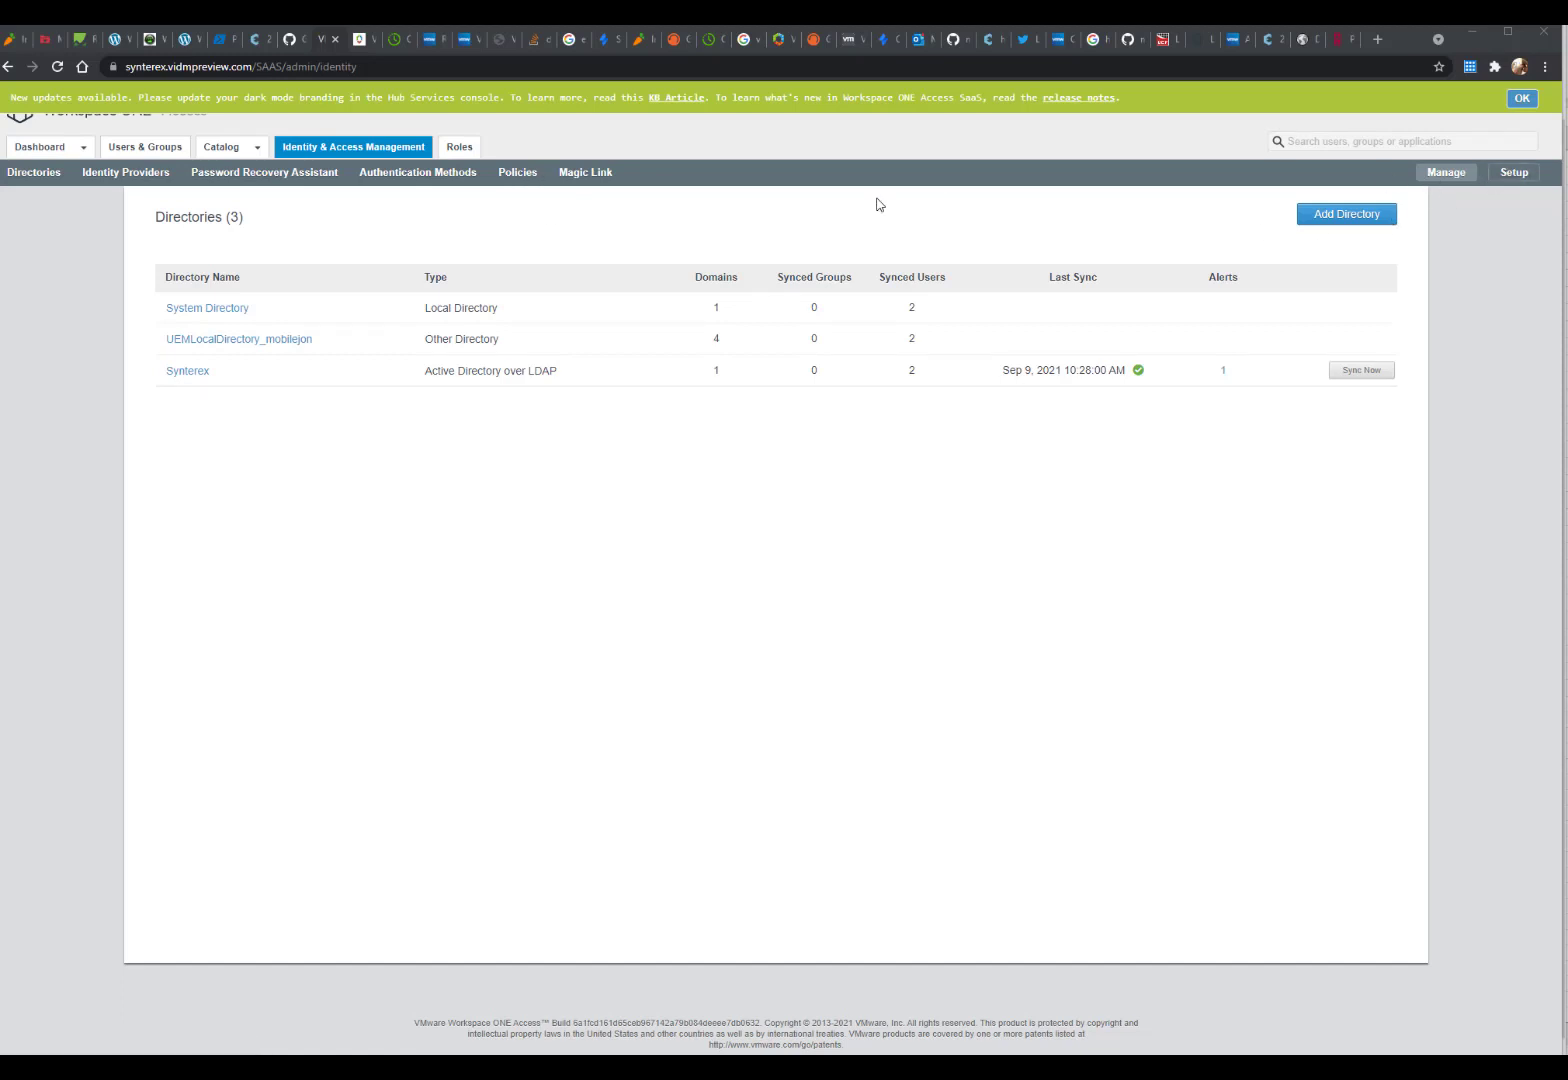
Step: Reset the legacy connector selection under Setup > Connectors
click(1514, 172)
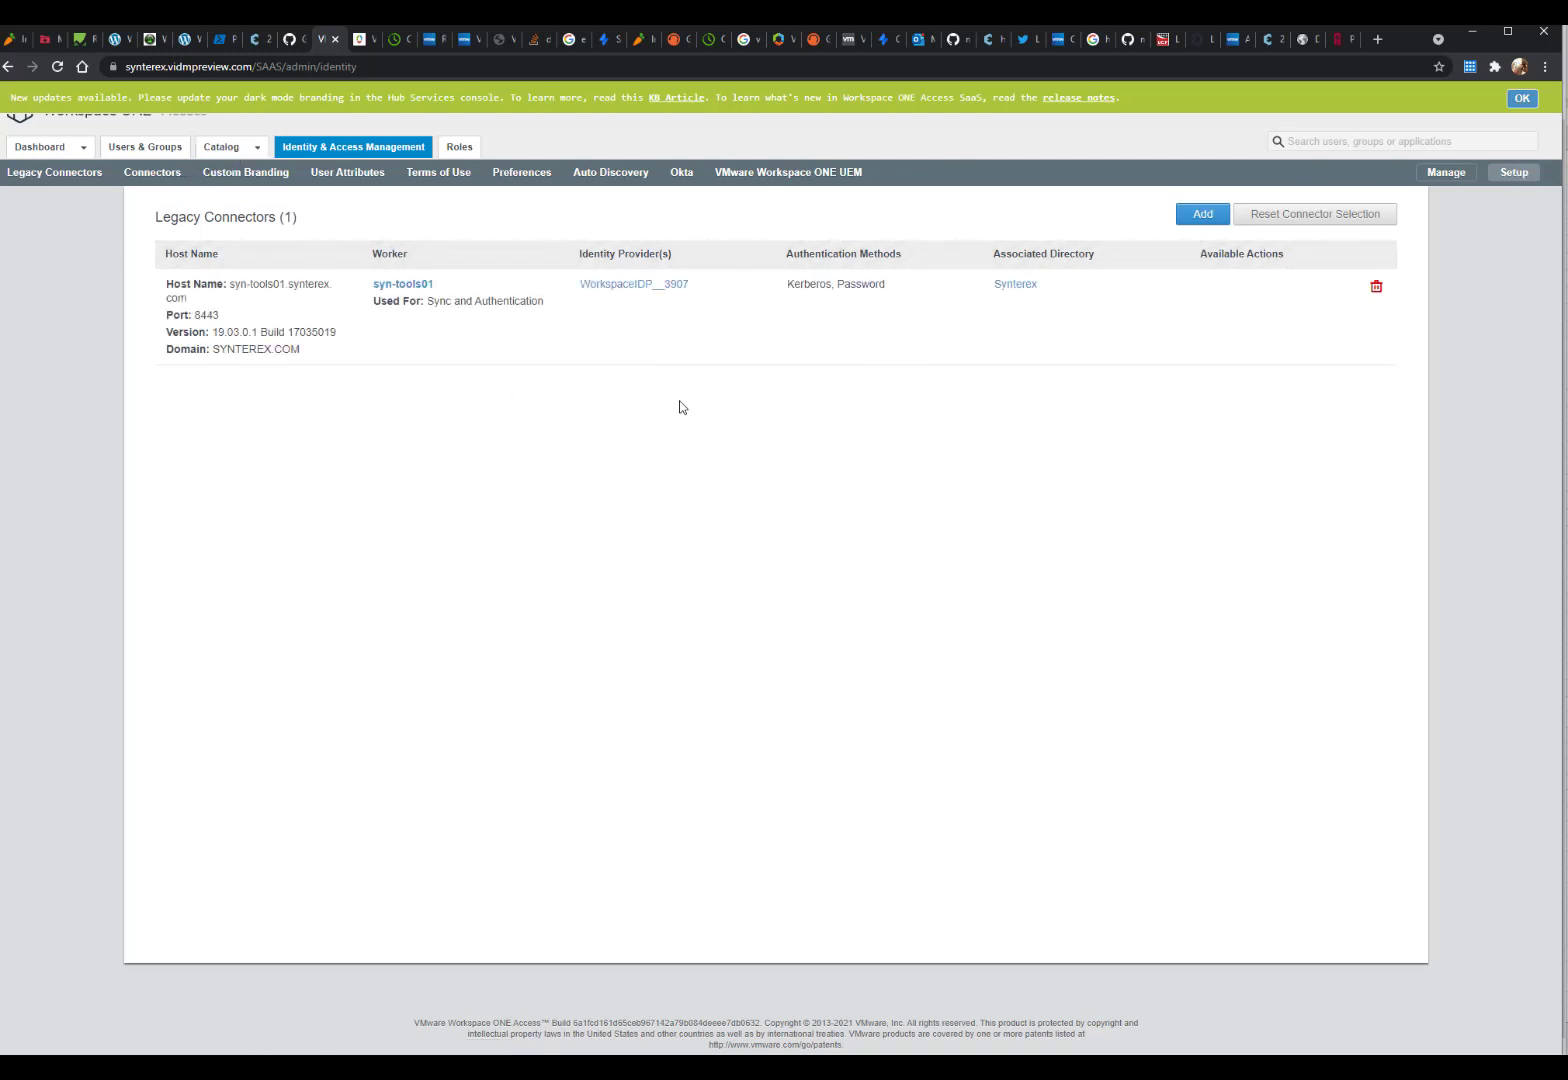
click(151, 172)
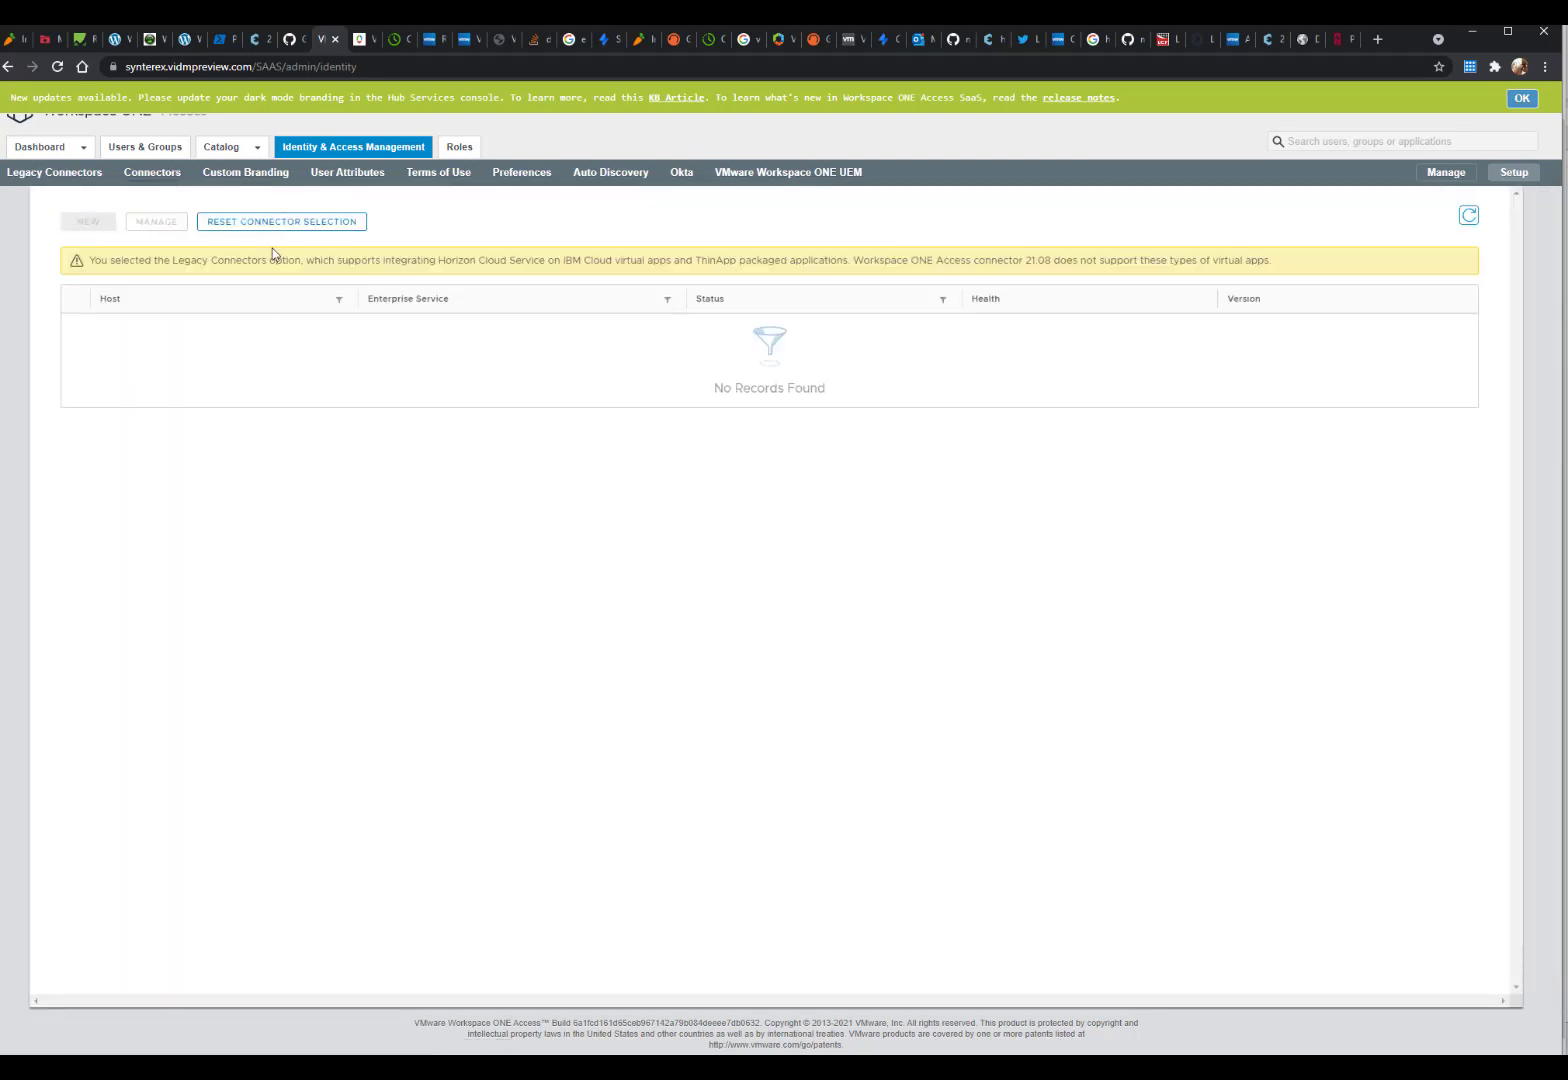
click(284, 224)
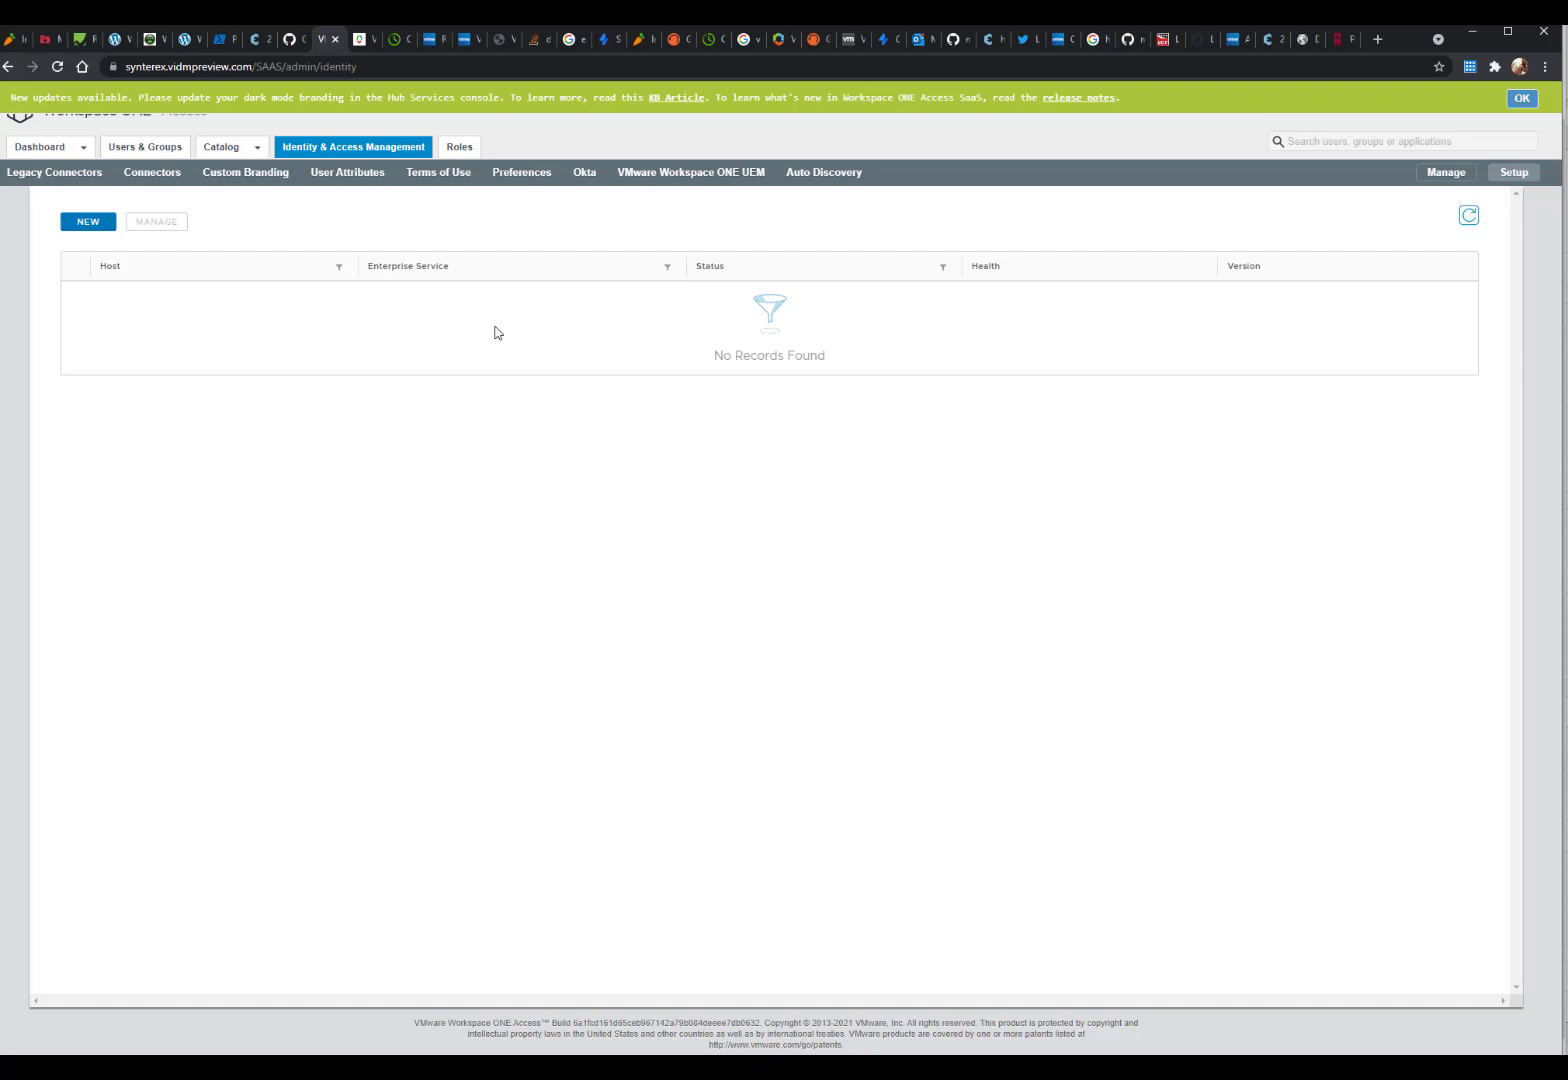
Step: Add a new connector of type Workspace ONE Access Connector 21.08 and confirm it
click(98, 230)
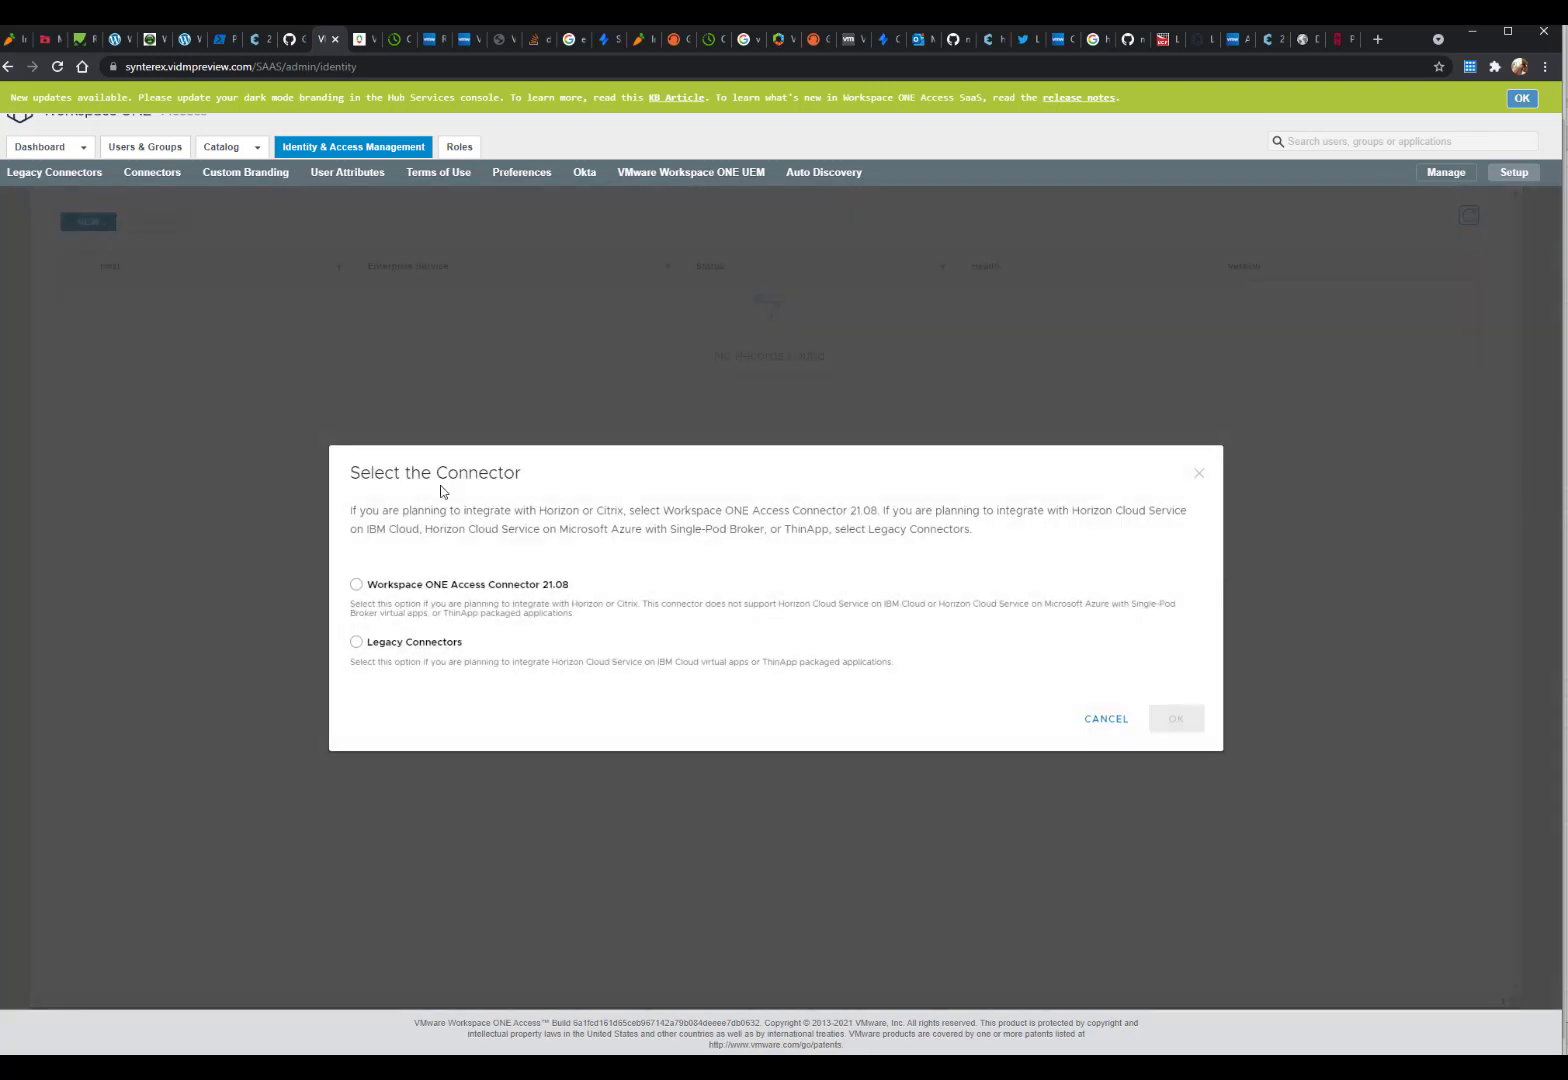
click(472, 592)
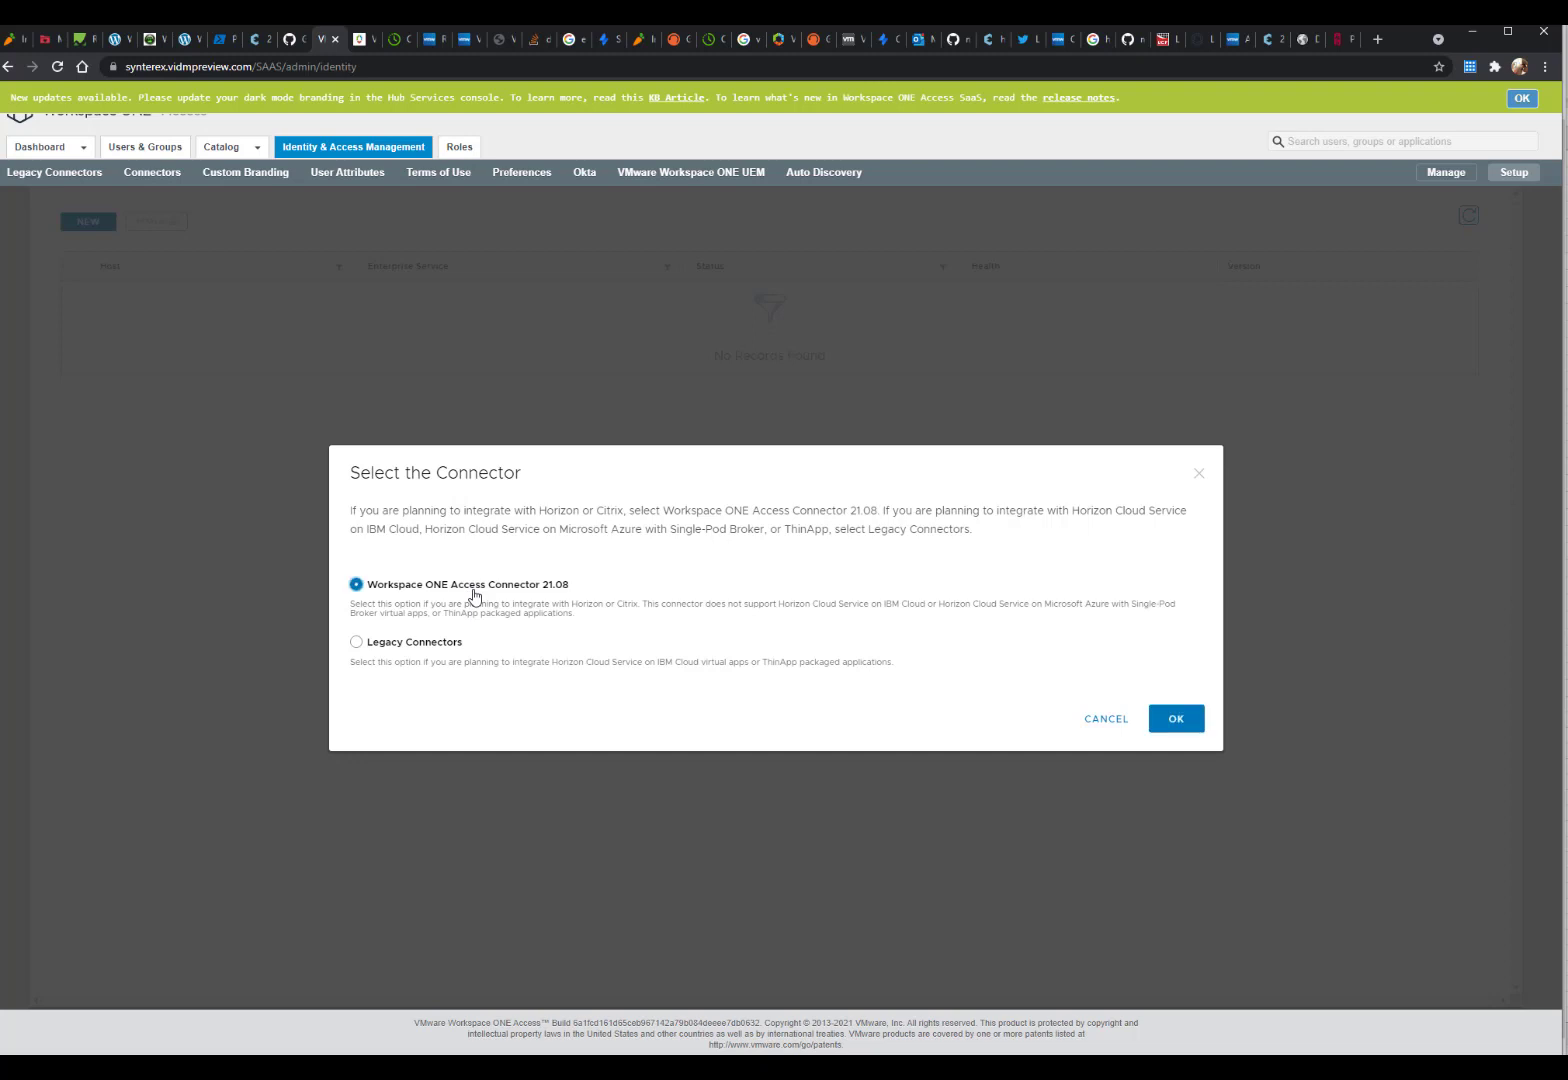
click(1178, 720)
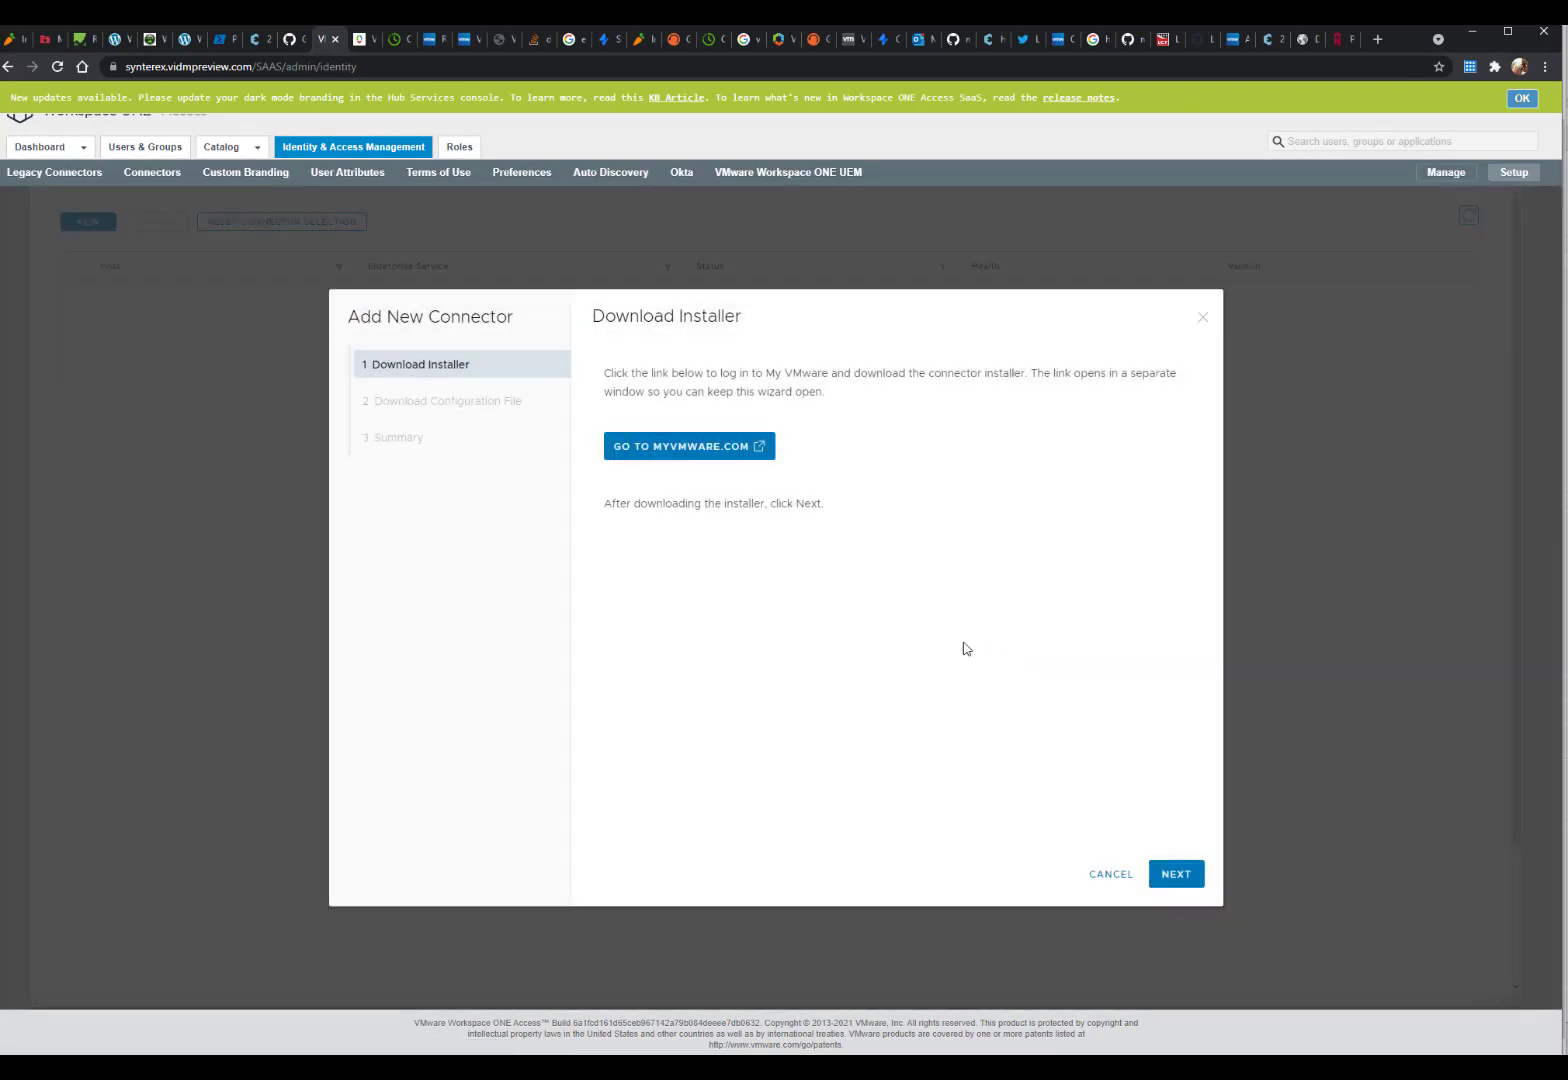
Step: Set a 14-character configuration file password and download es-config.json
click(1176, 874)
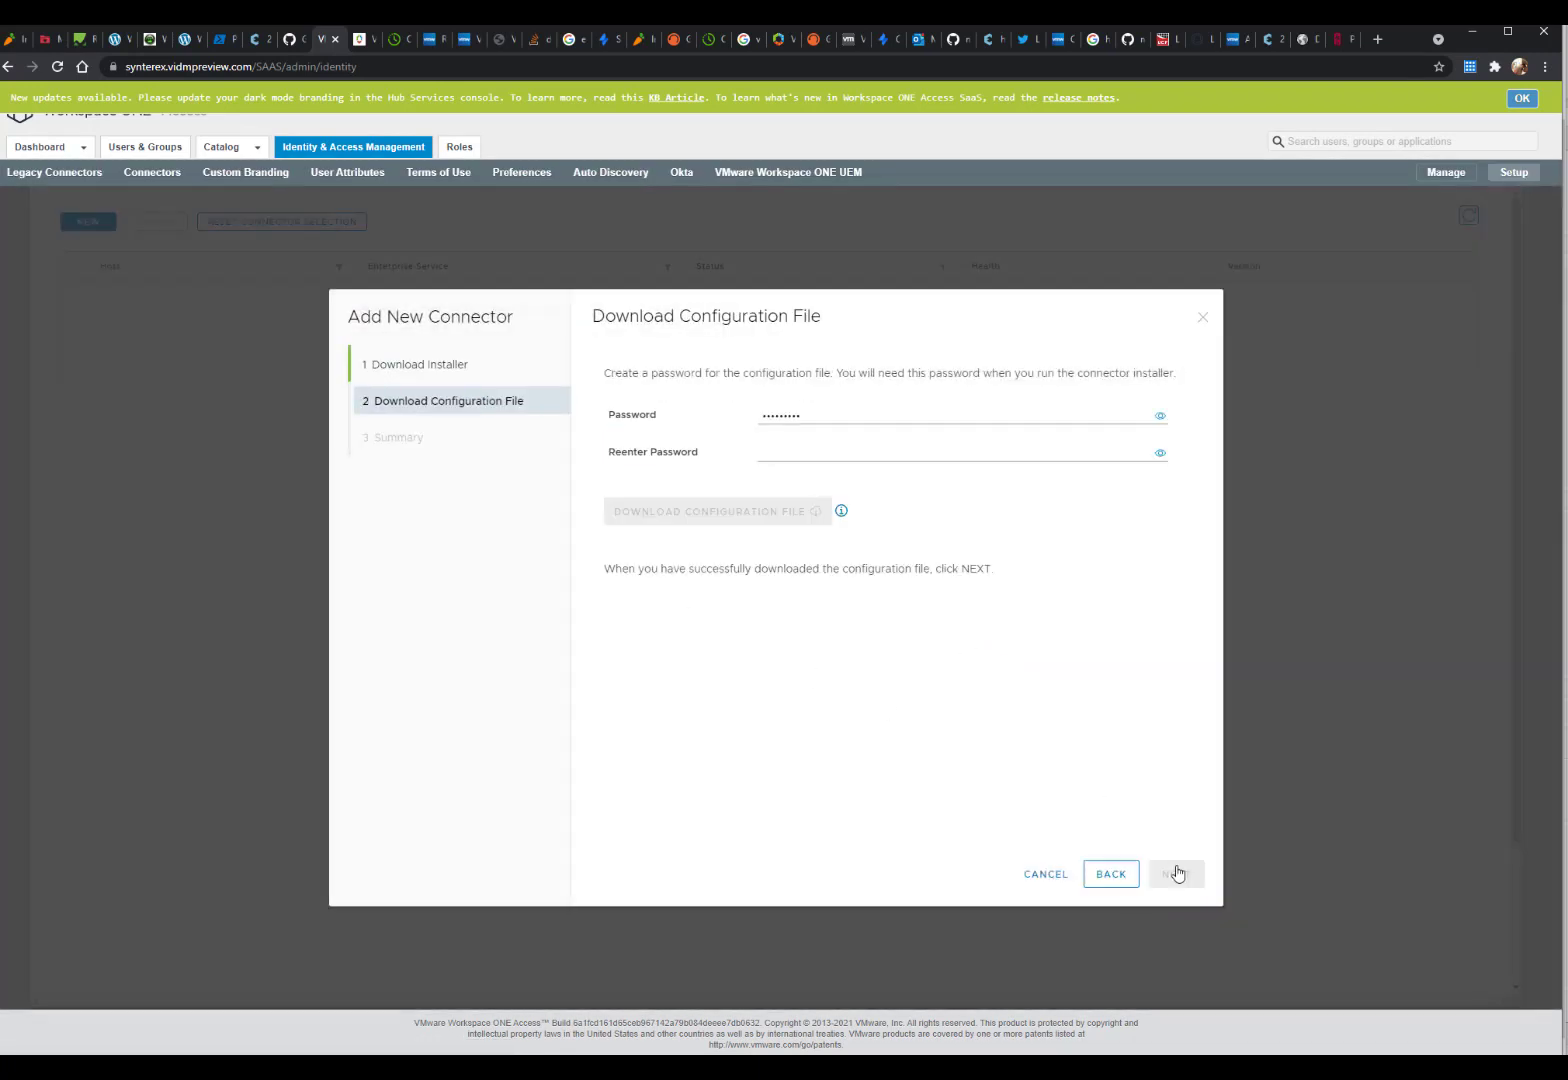
double_click(817, 410)
key(BackSpace)
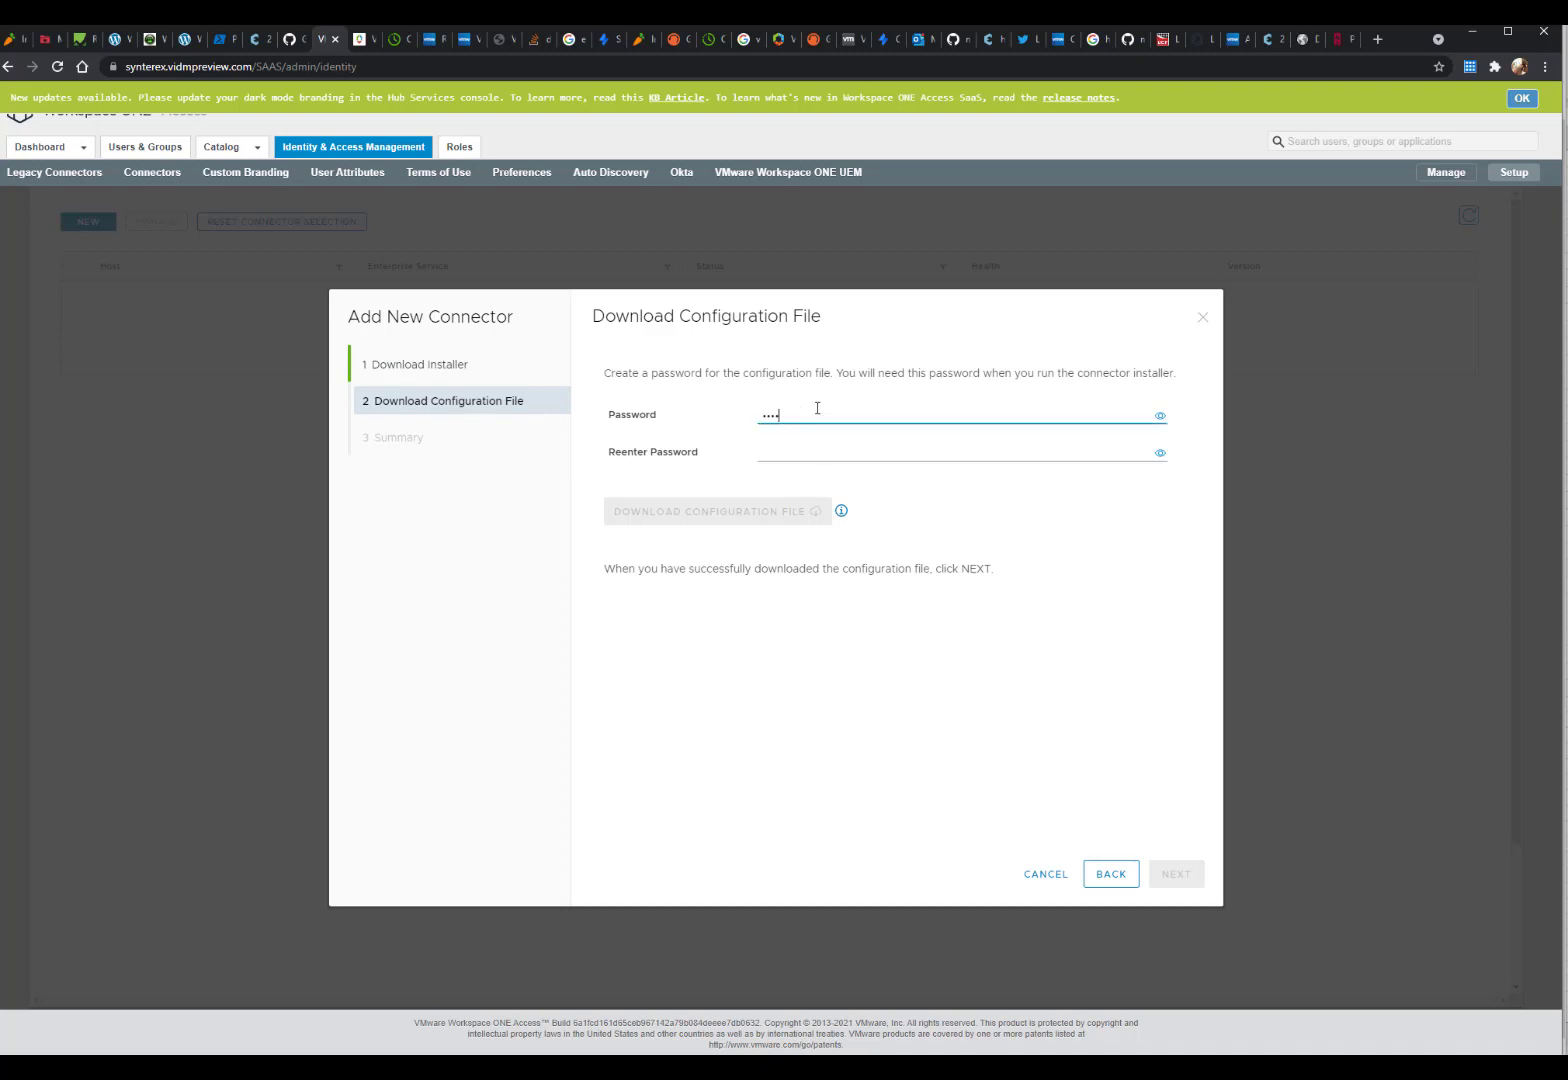
key(Tab)
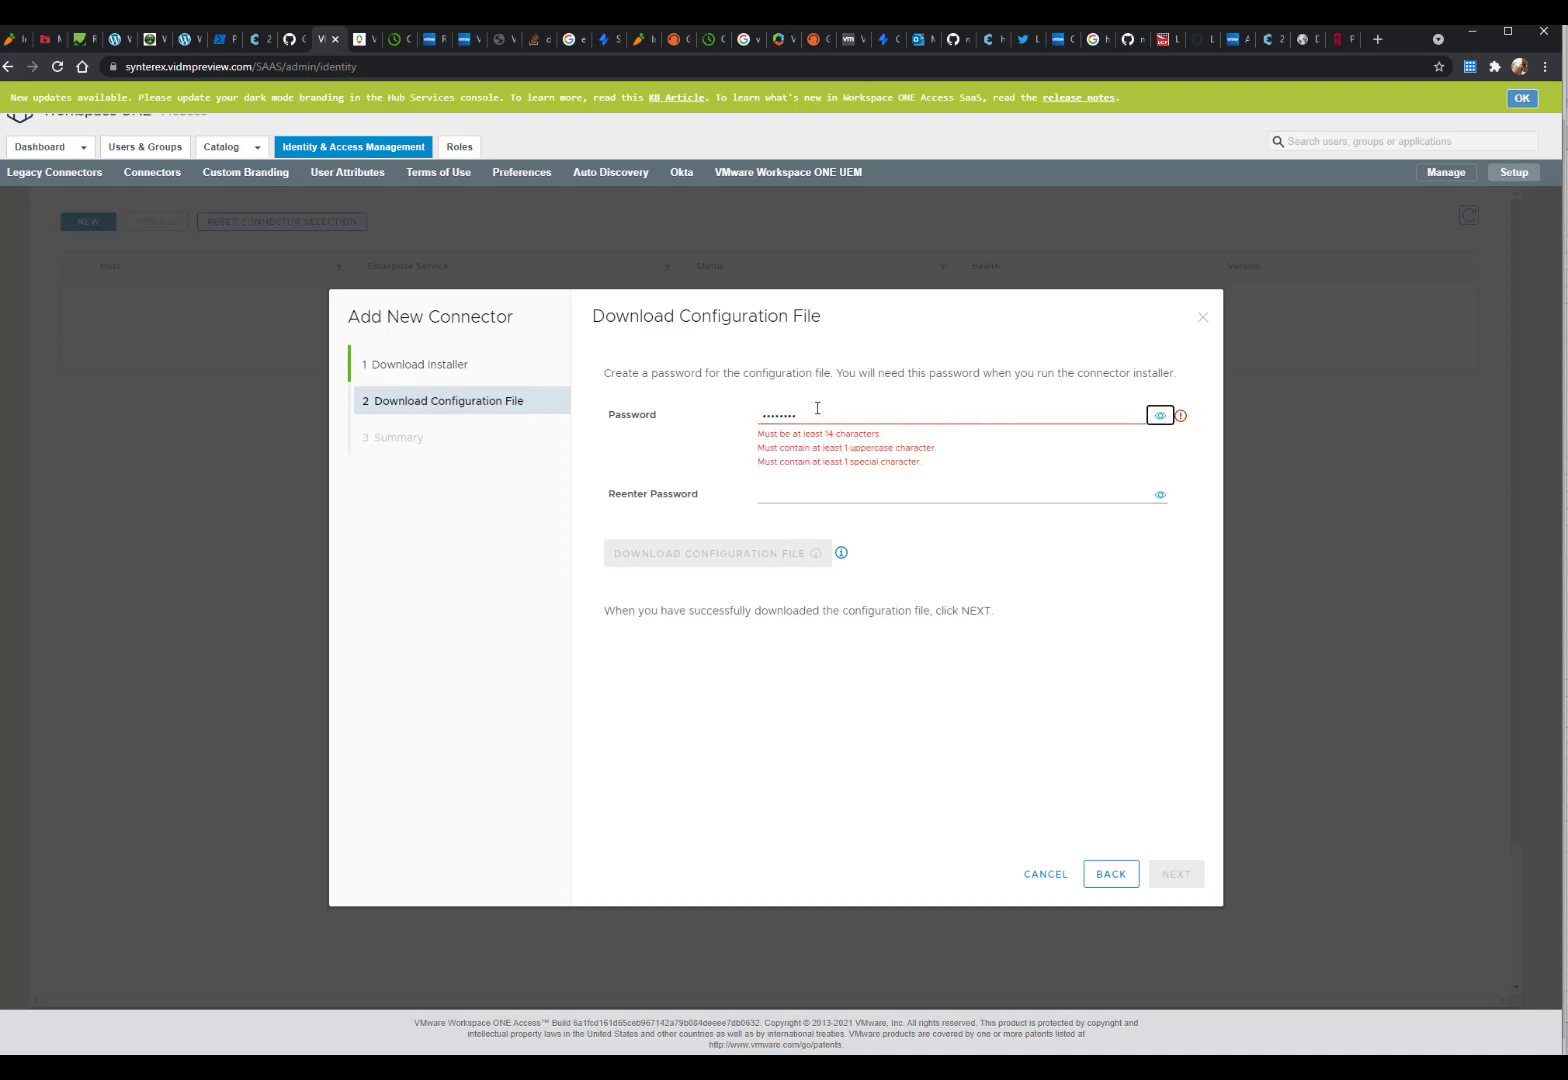
double_click(817, 410)
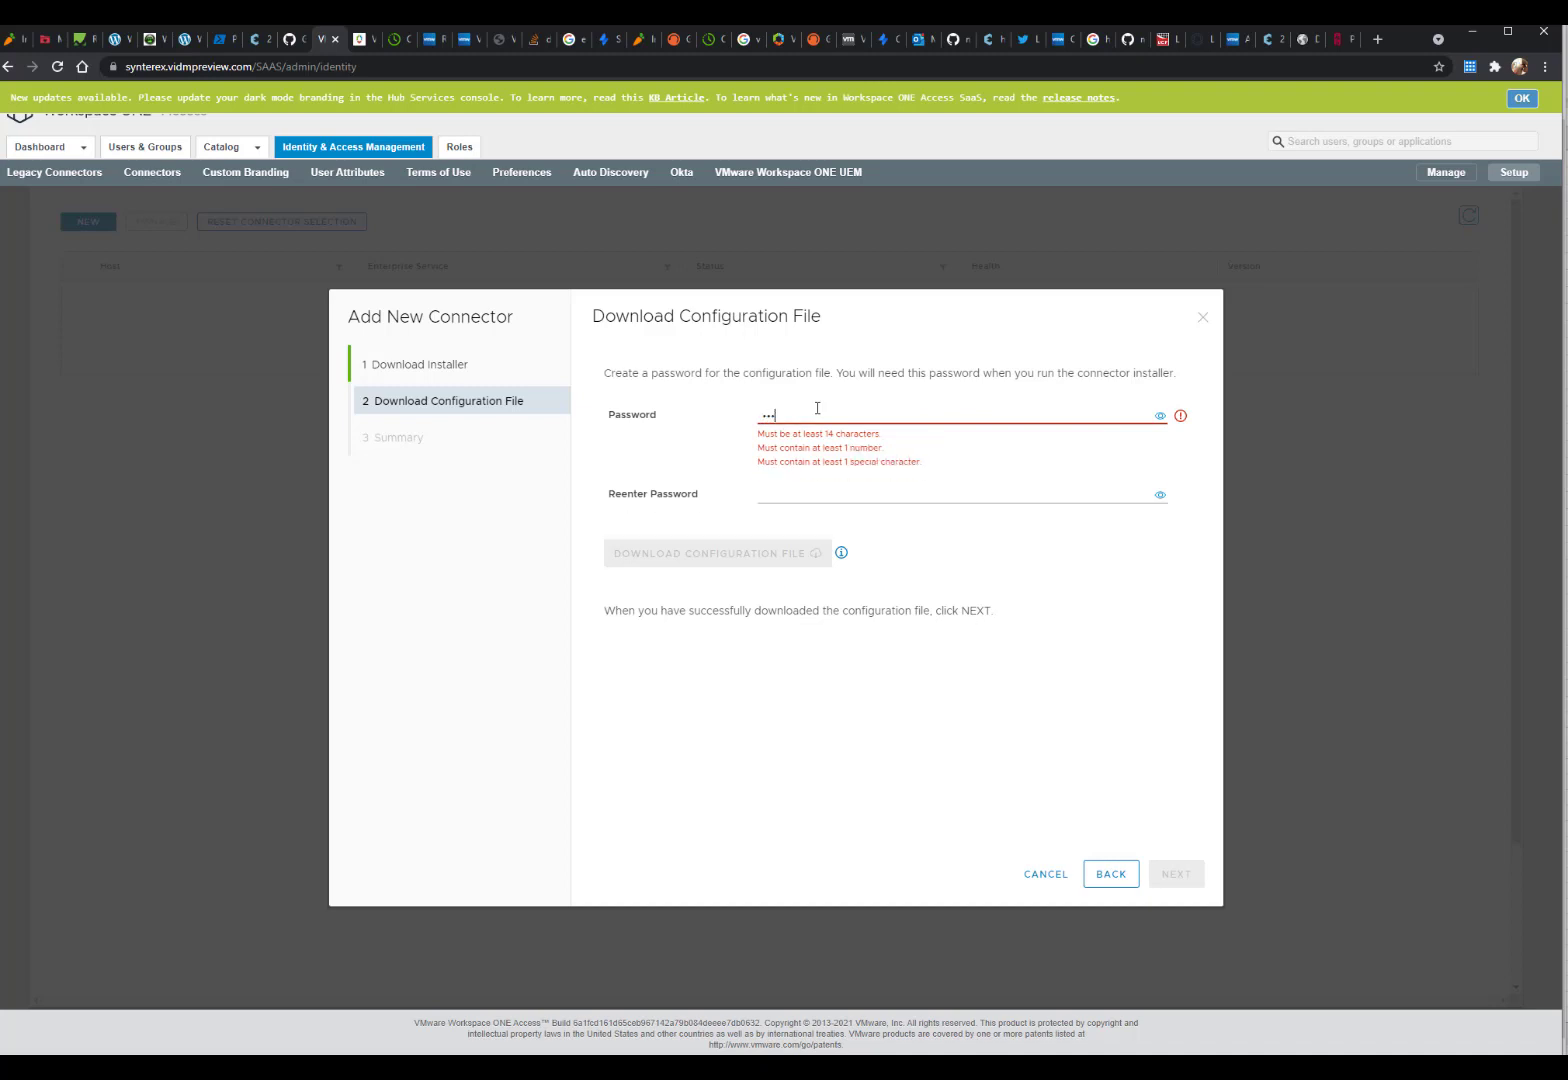
key(BackSpace)
key(BackSpace)
key(BackSpace)
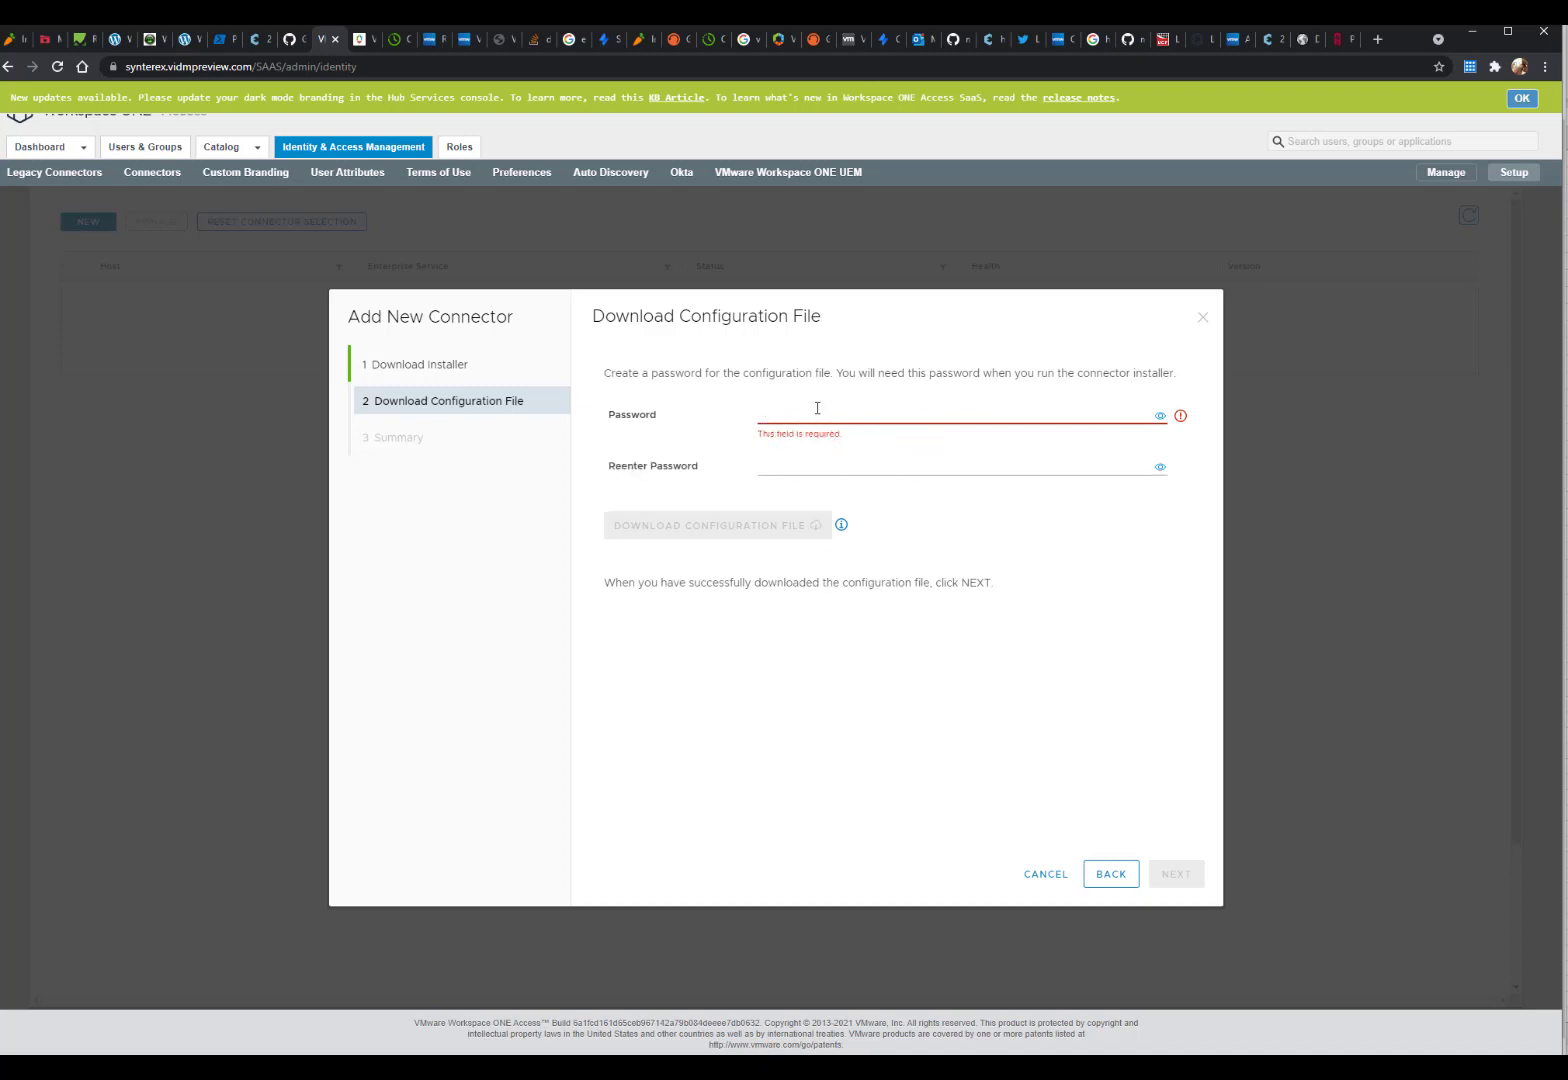
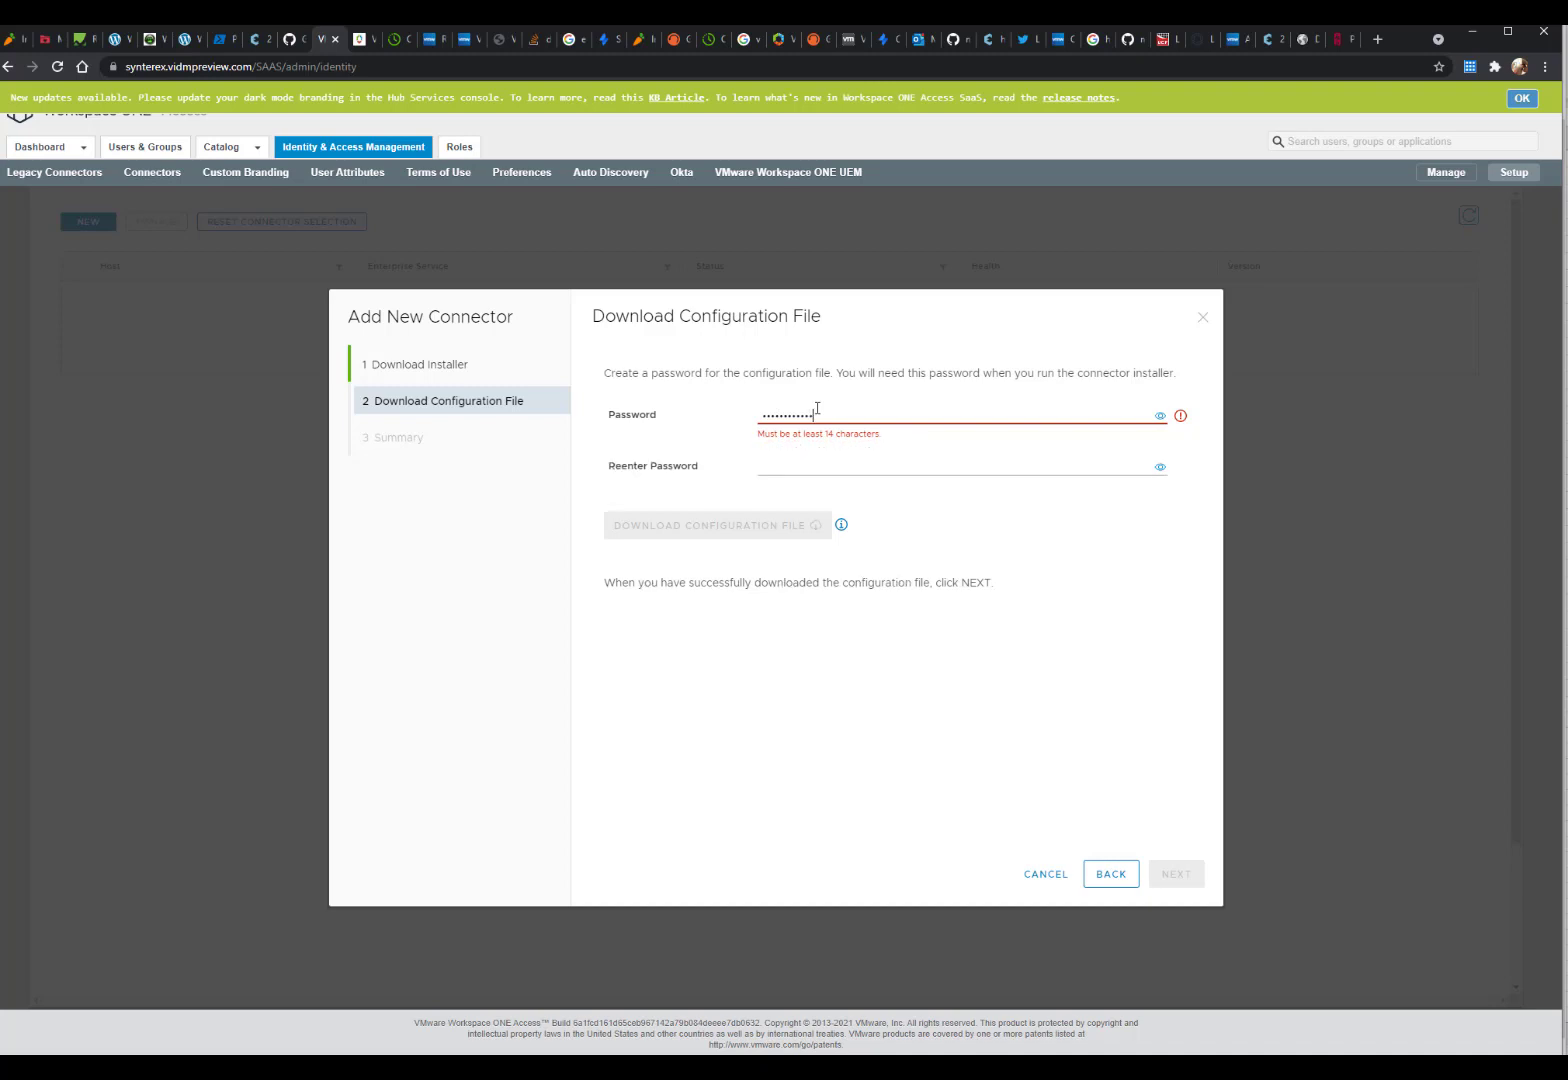
key(Tab)
key(Tab)
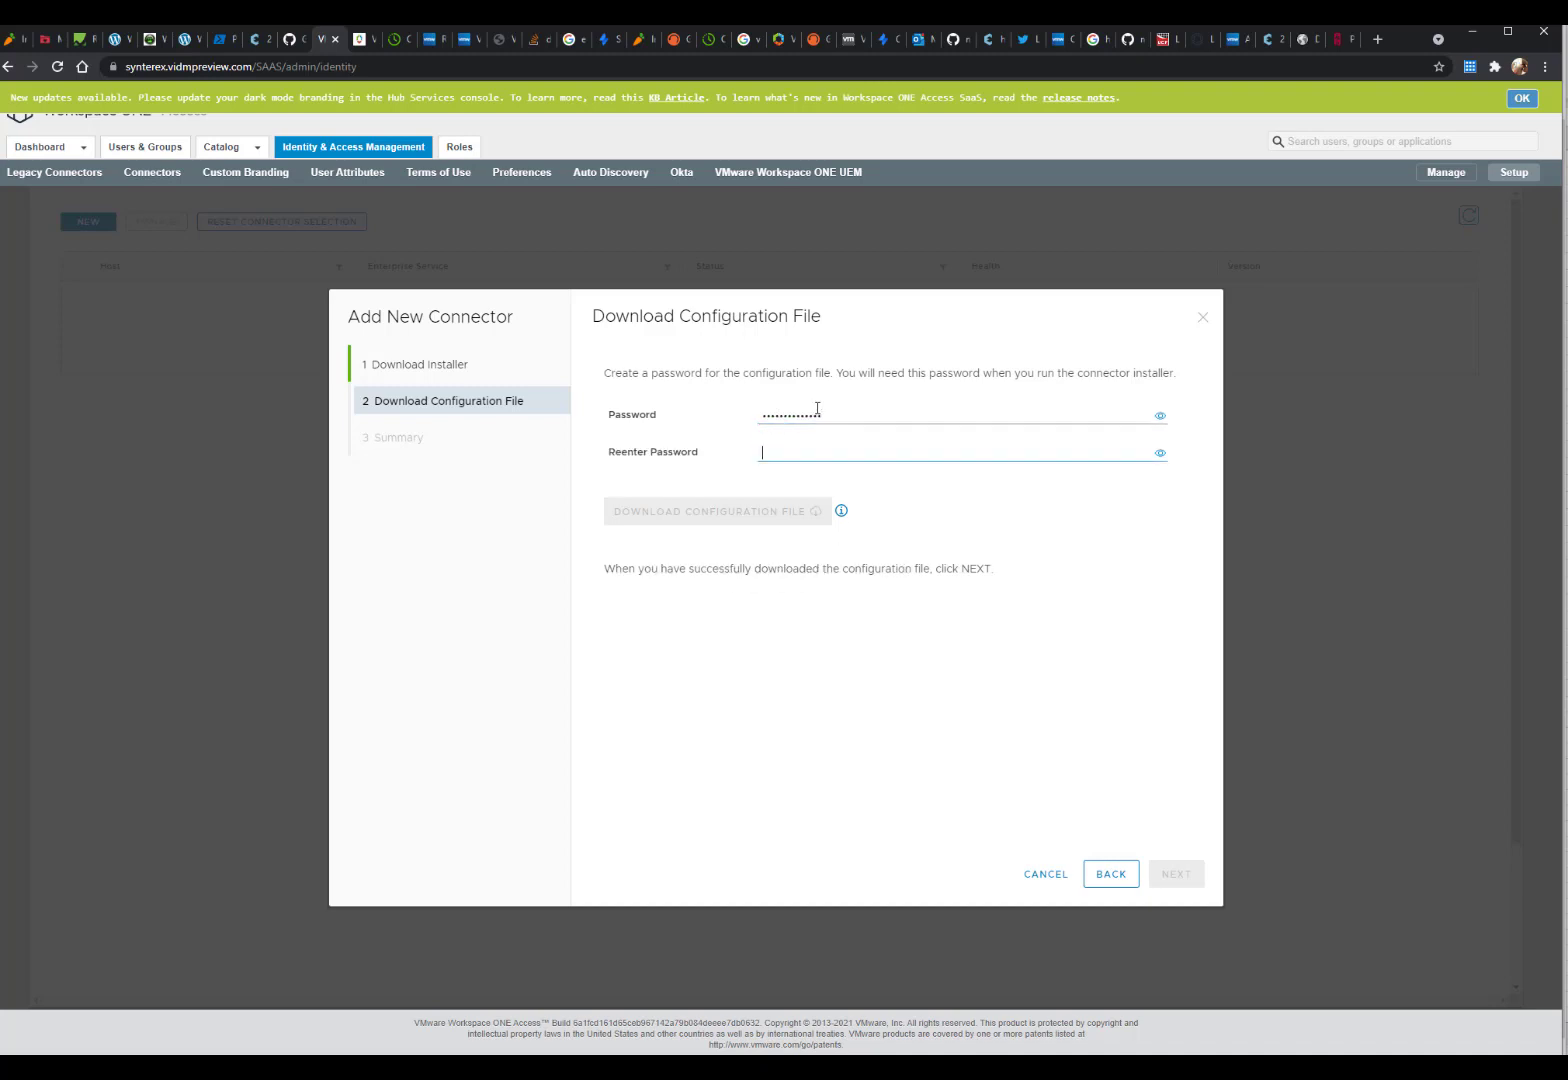
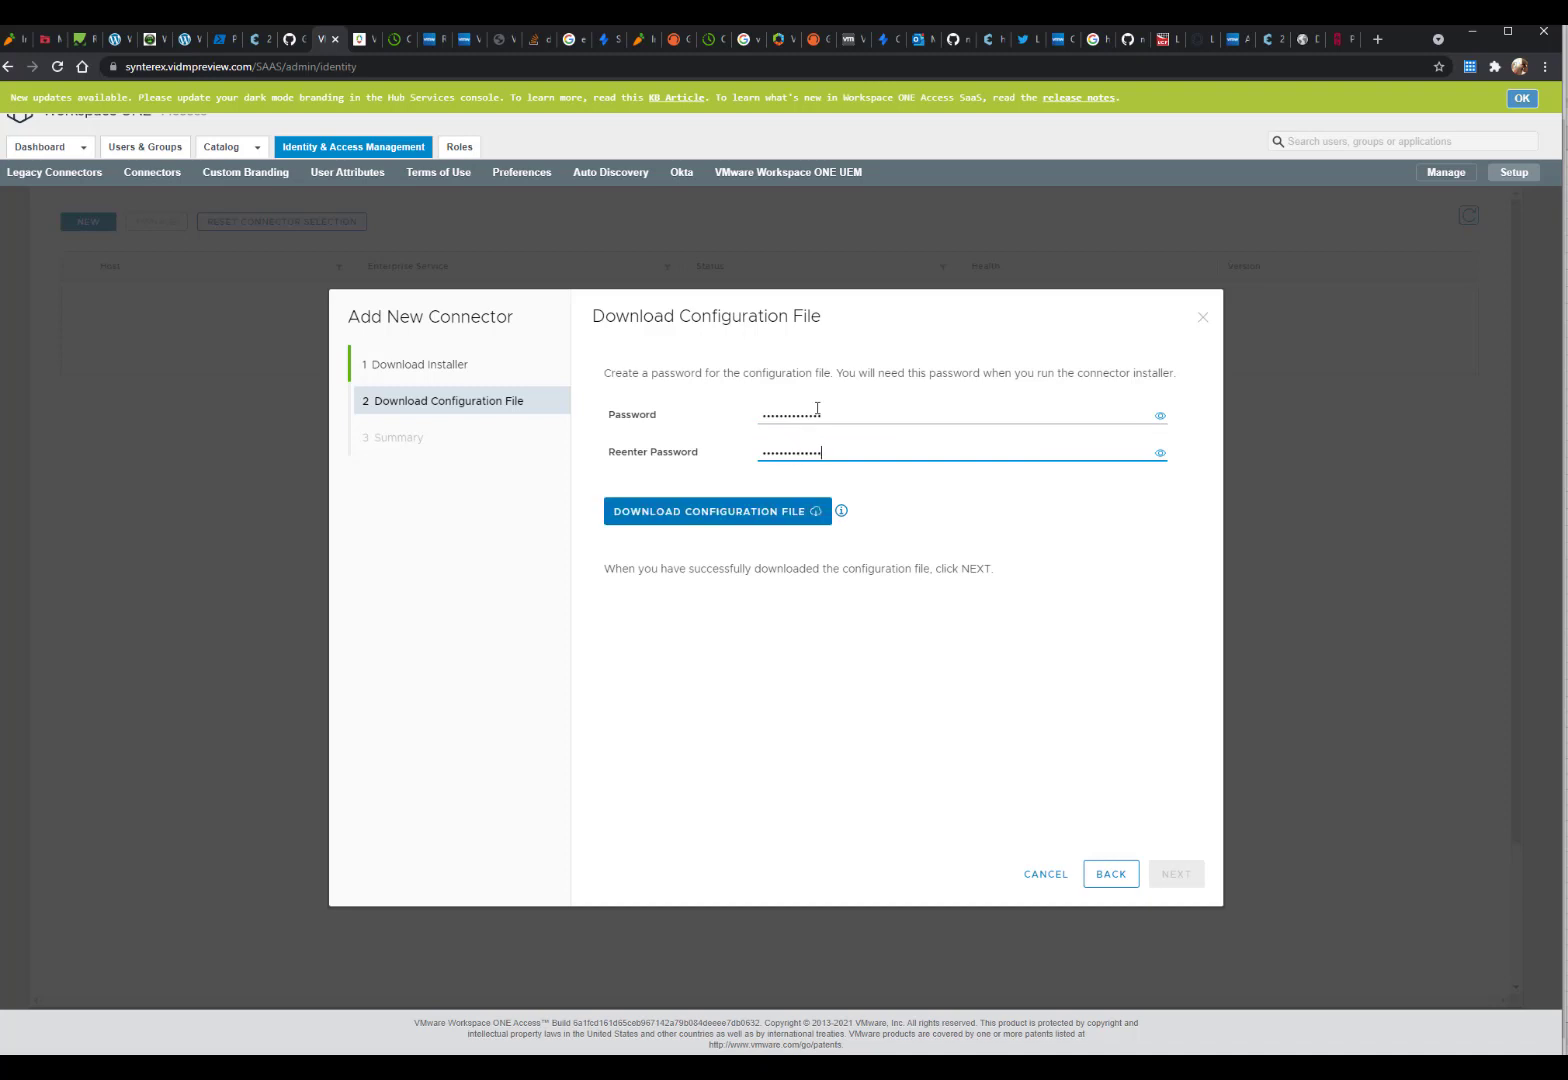
click(738, 514)
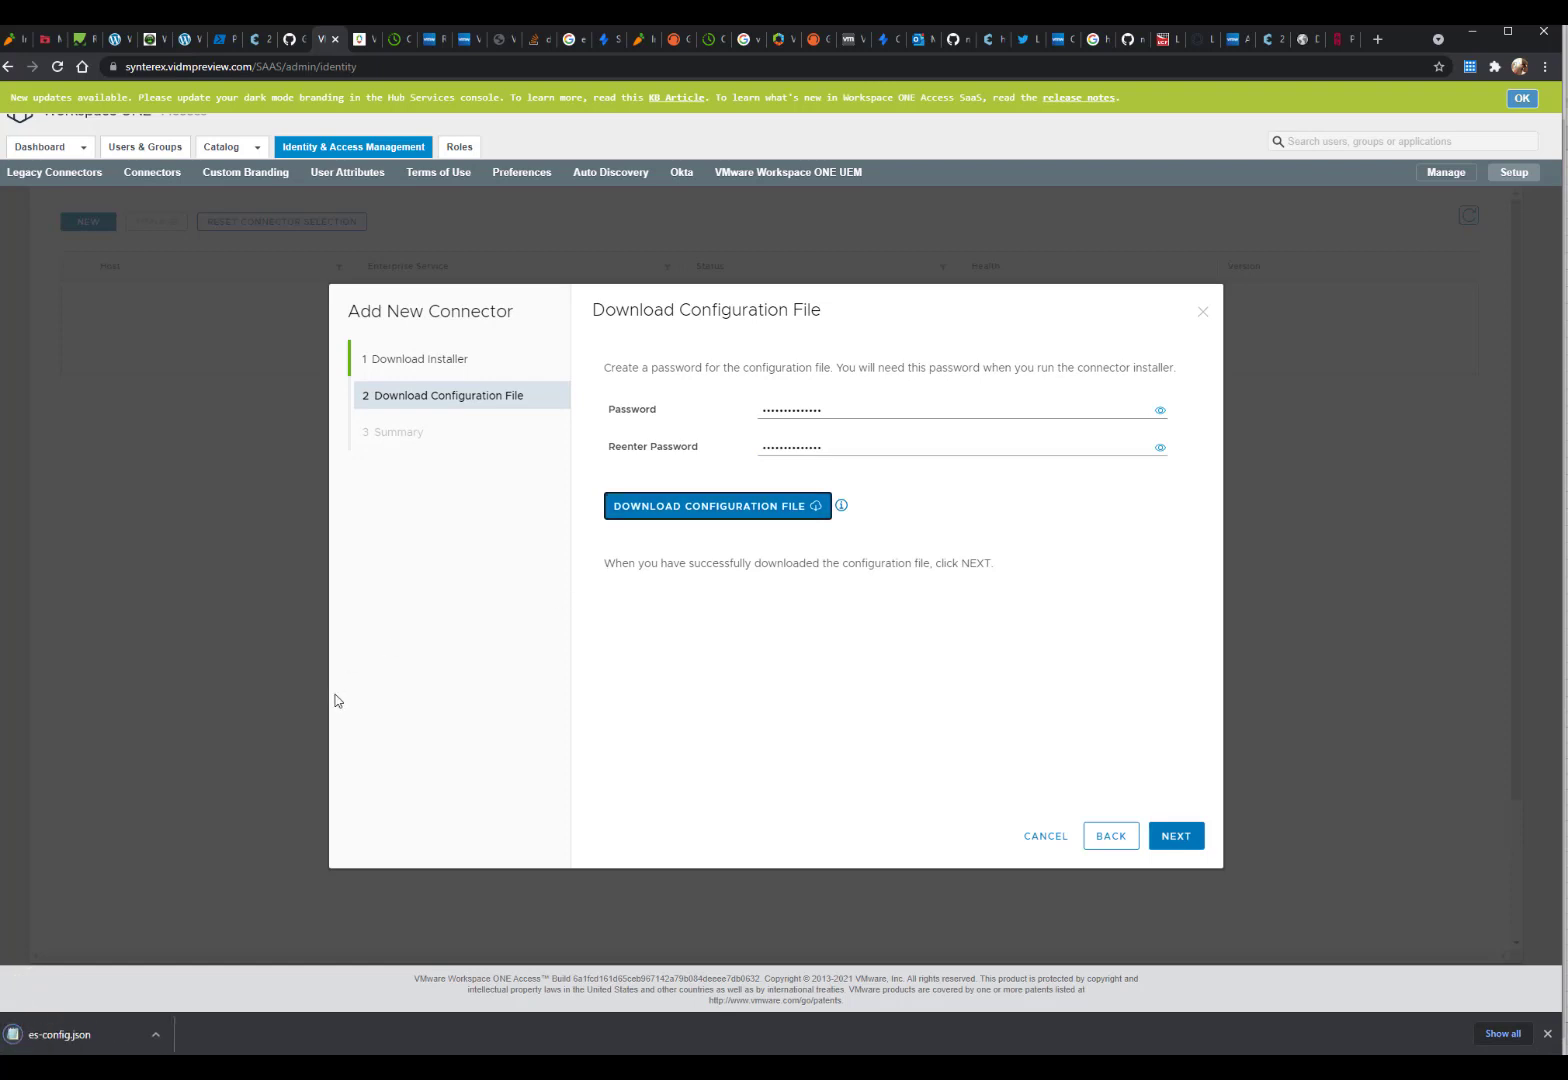
Step: Copy the downloaded es-config.json from the Downloads folder in File Explorer
click(145, 1027)
click(200, 985)
right_click(368, 1009)
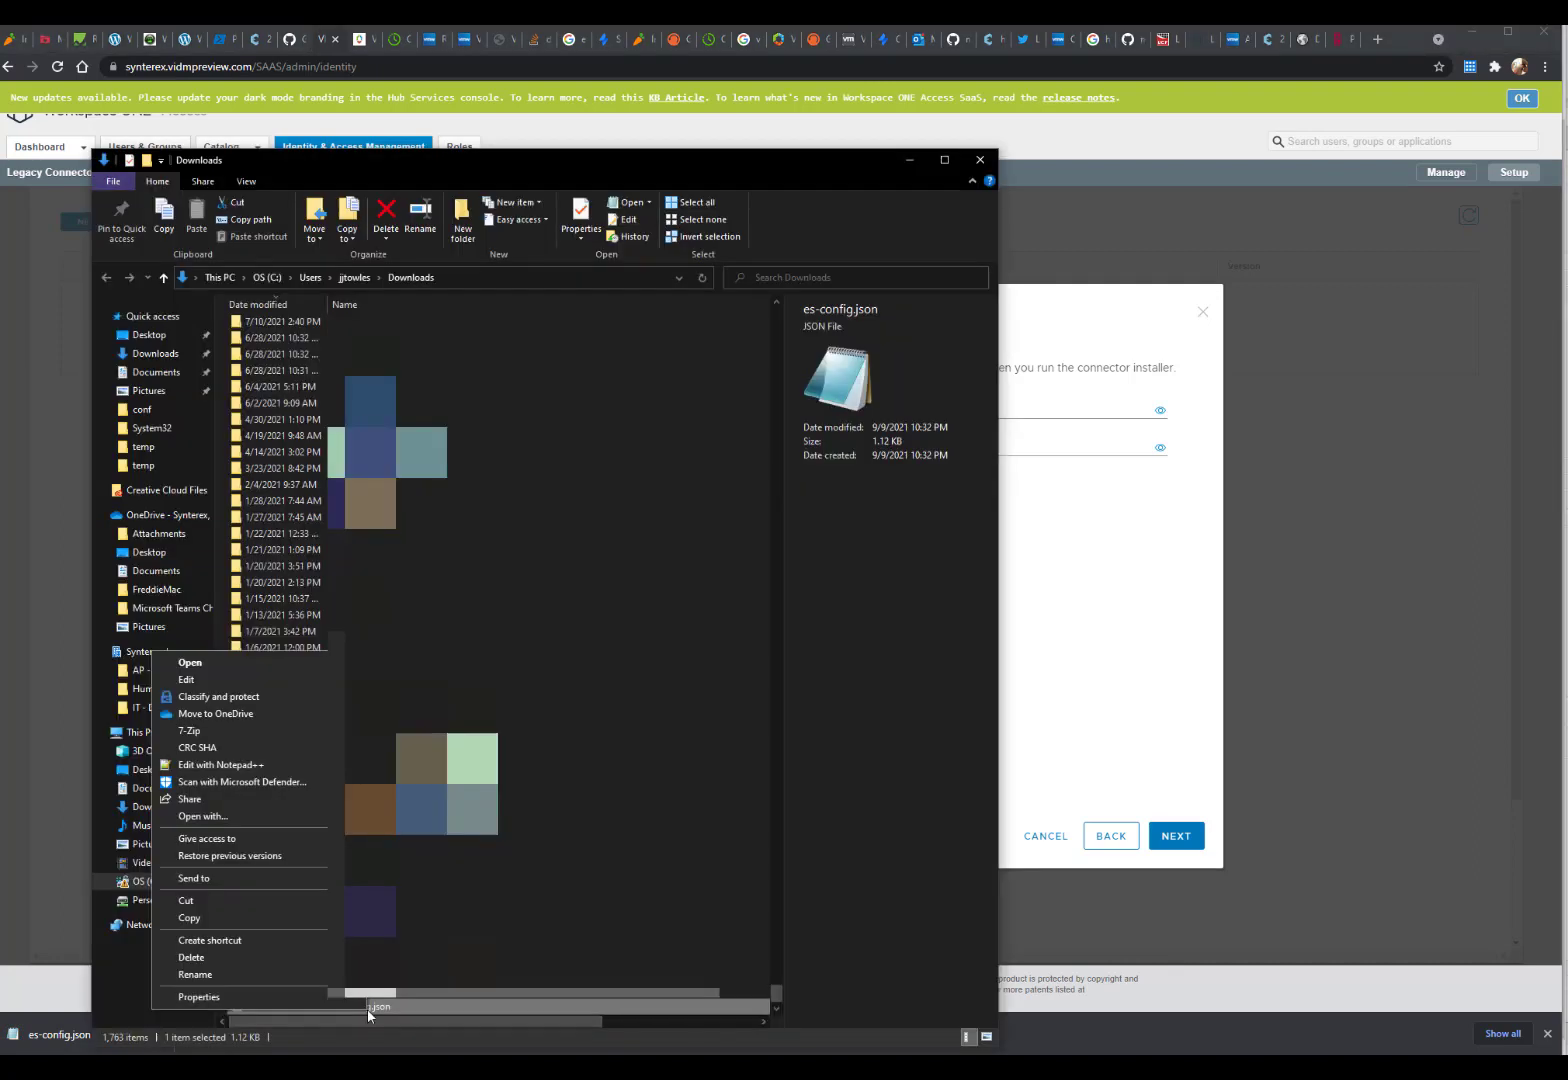
click(236, 920)
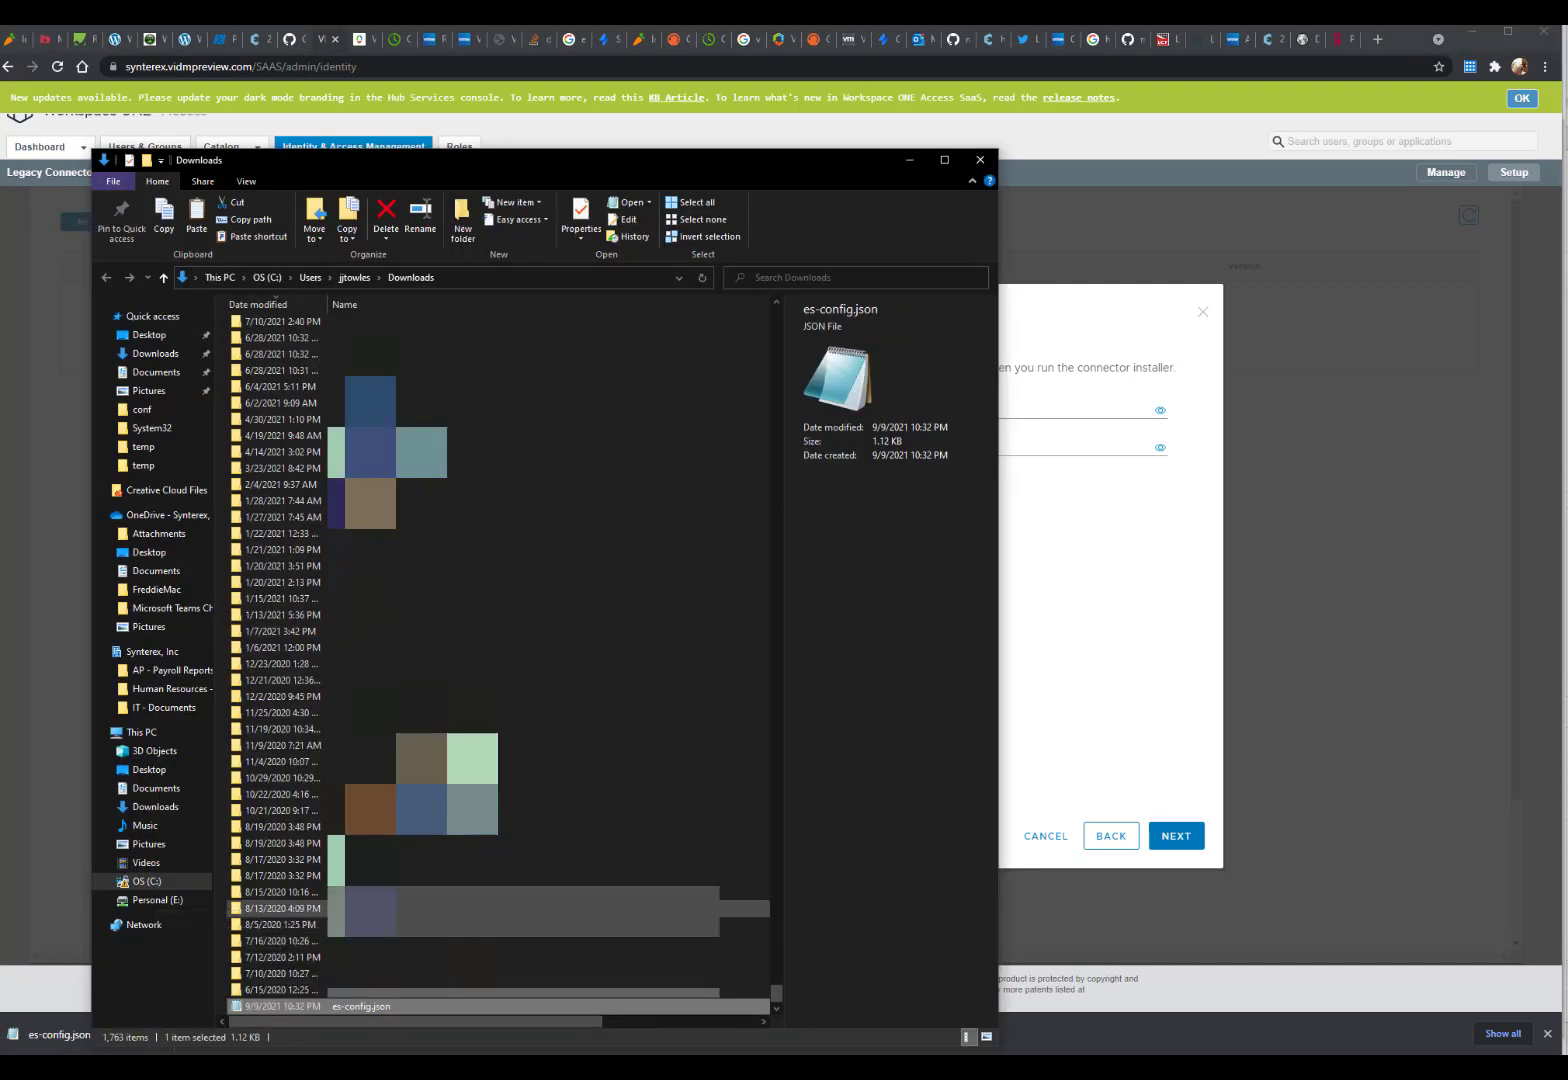
click(910, 160)
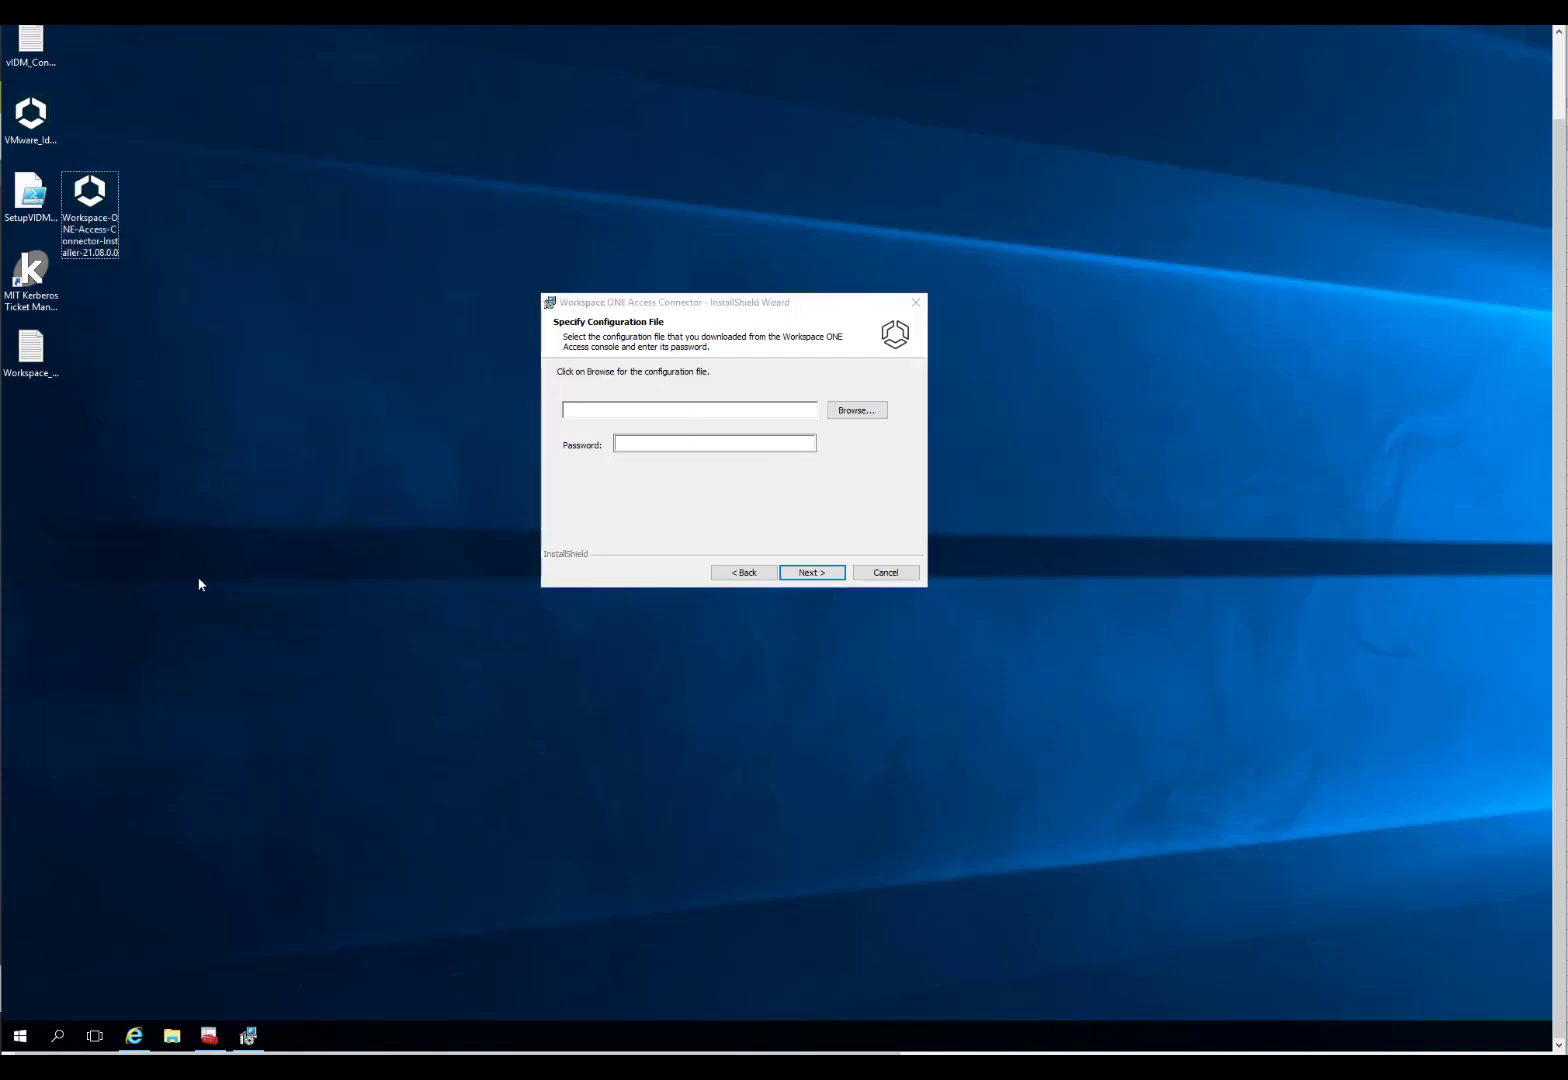
Step: Paste es-config.json onto the Desktop and select it as the configuration file
key(ctrl+v)
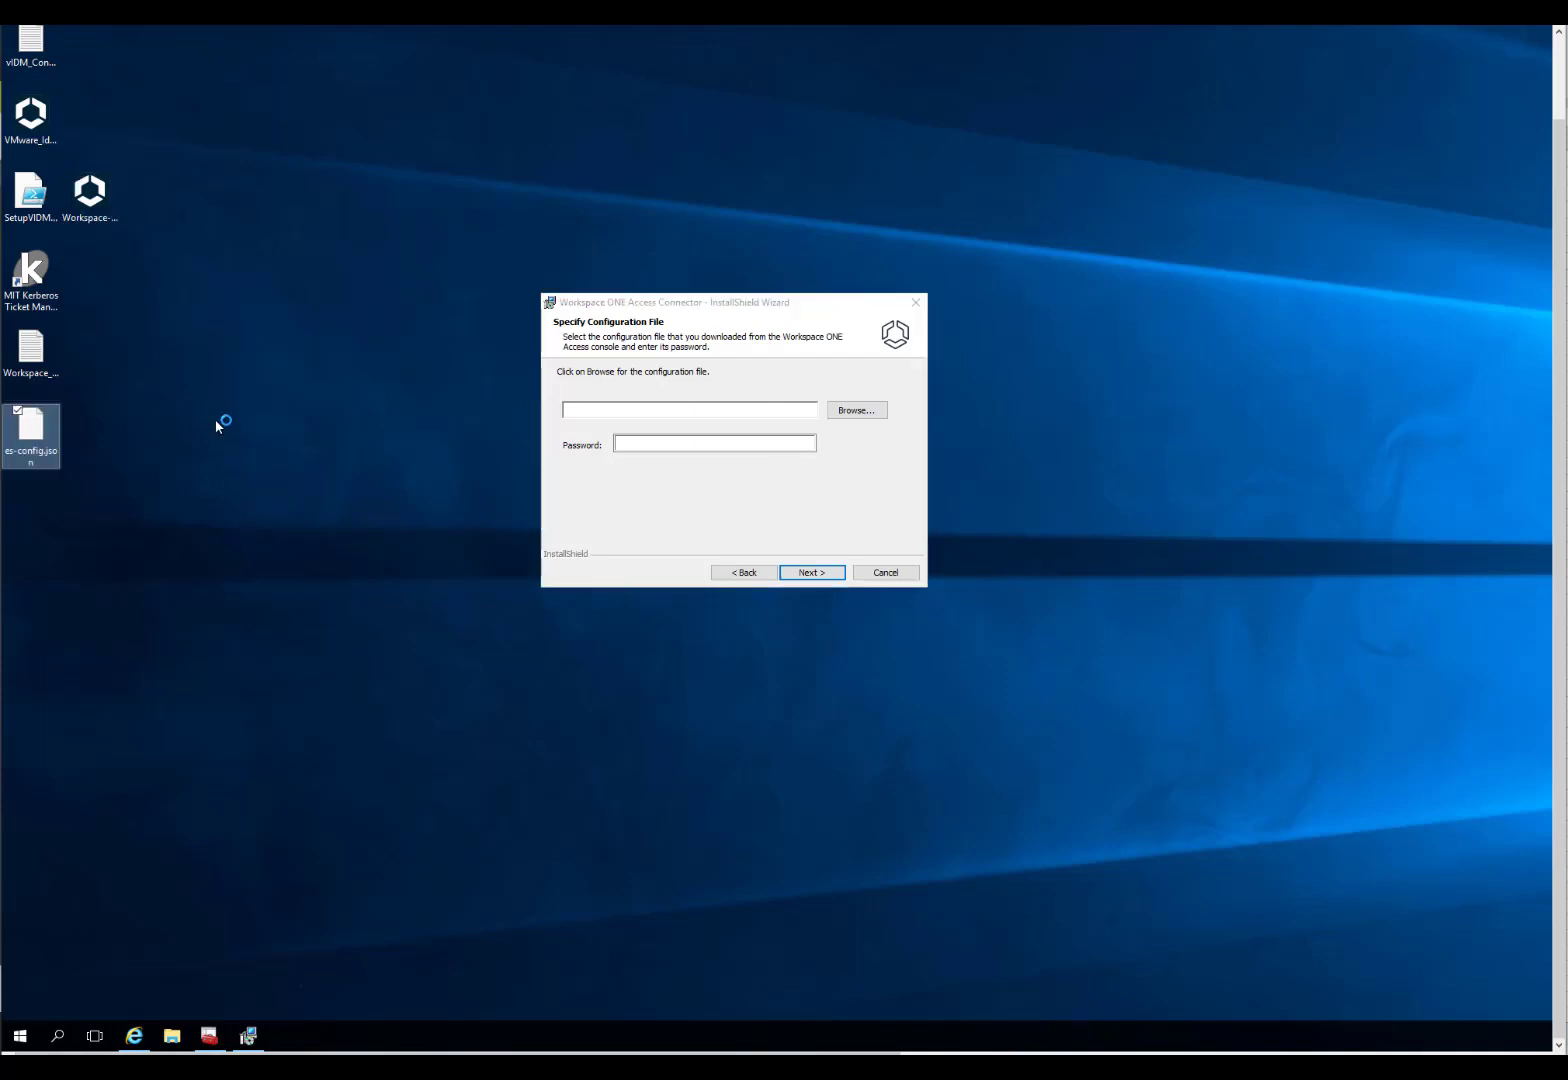
click(855, 410)
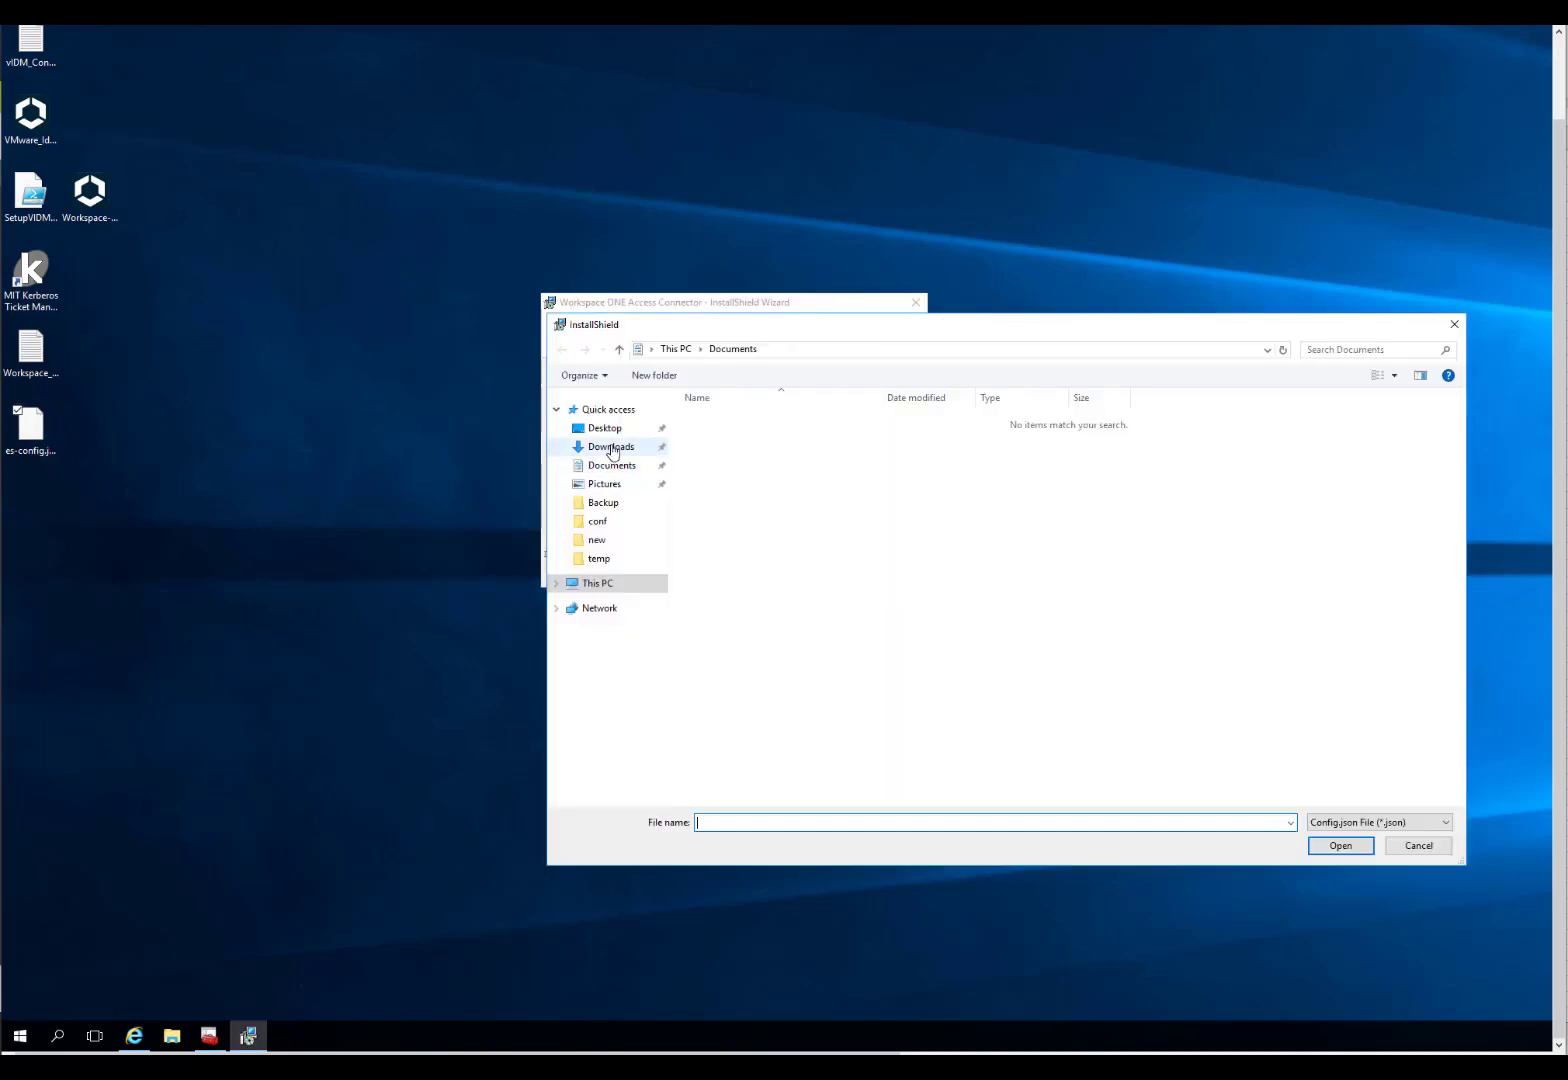
click(613, 449)
click(604, 428)
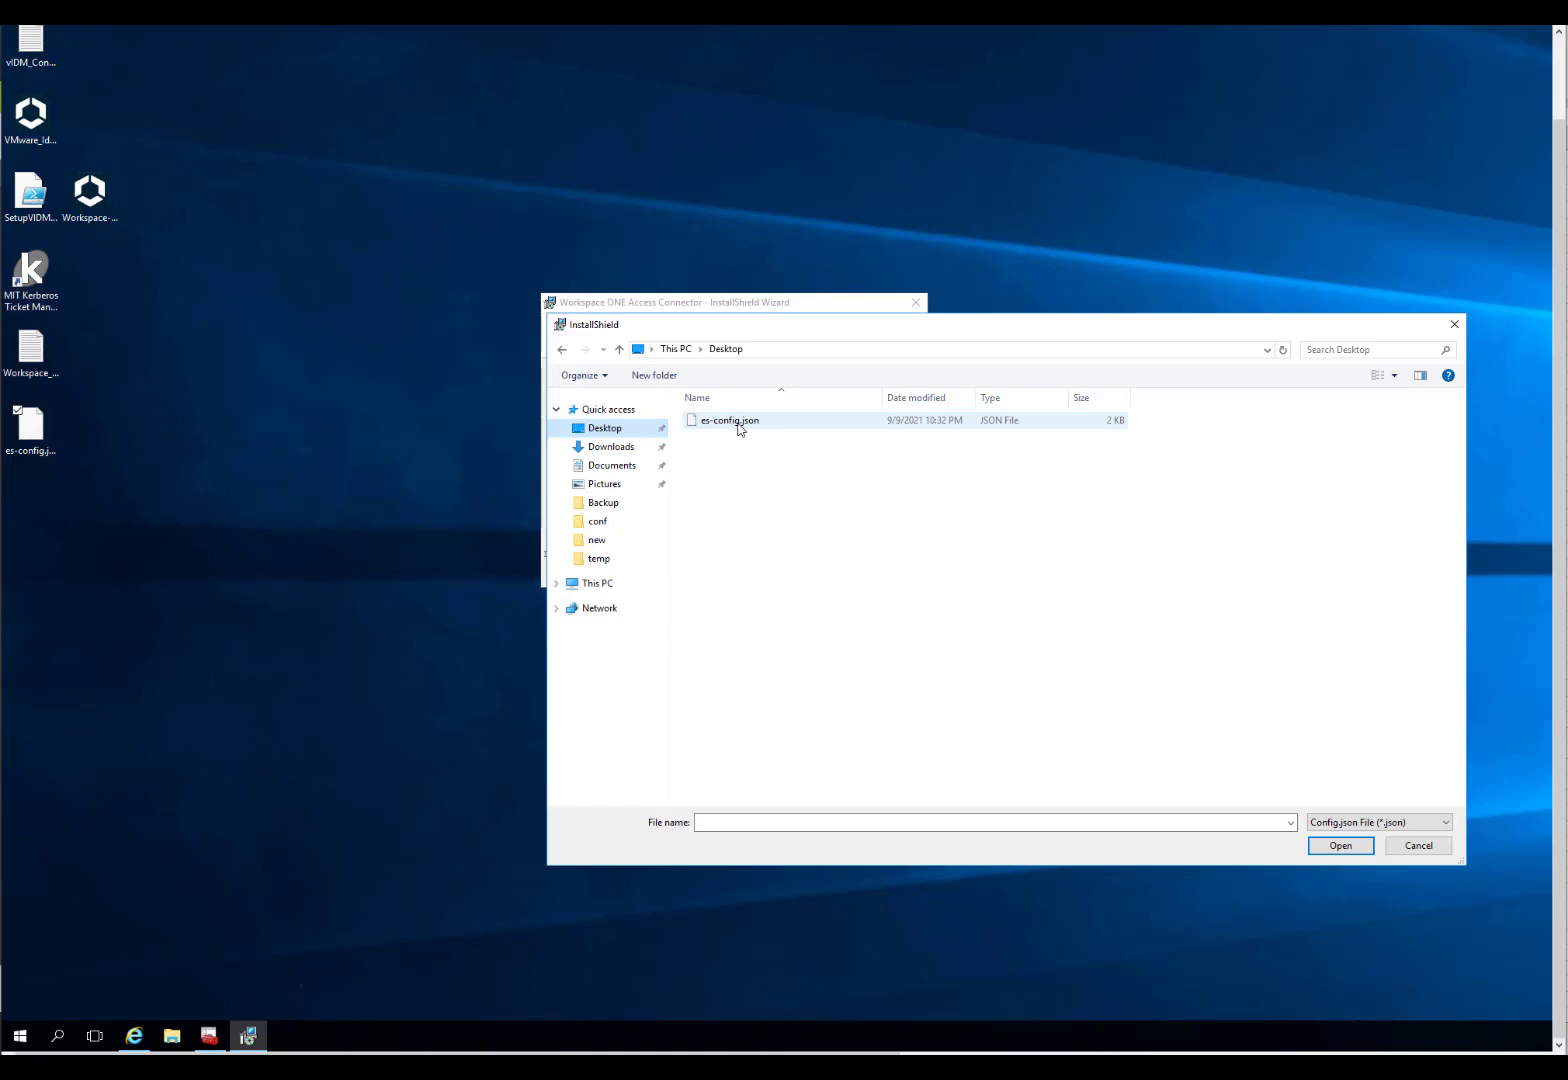
click(739, 424)
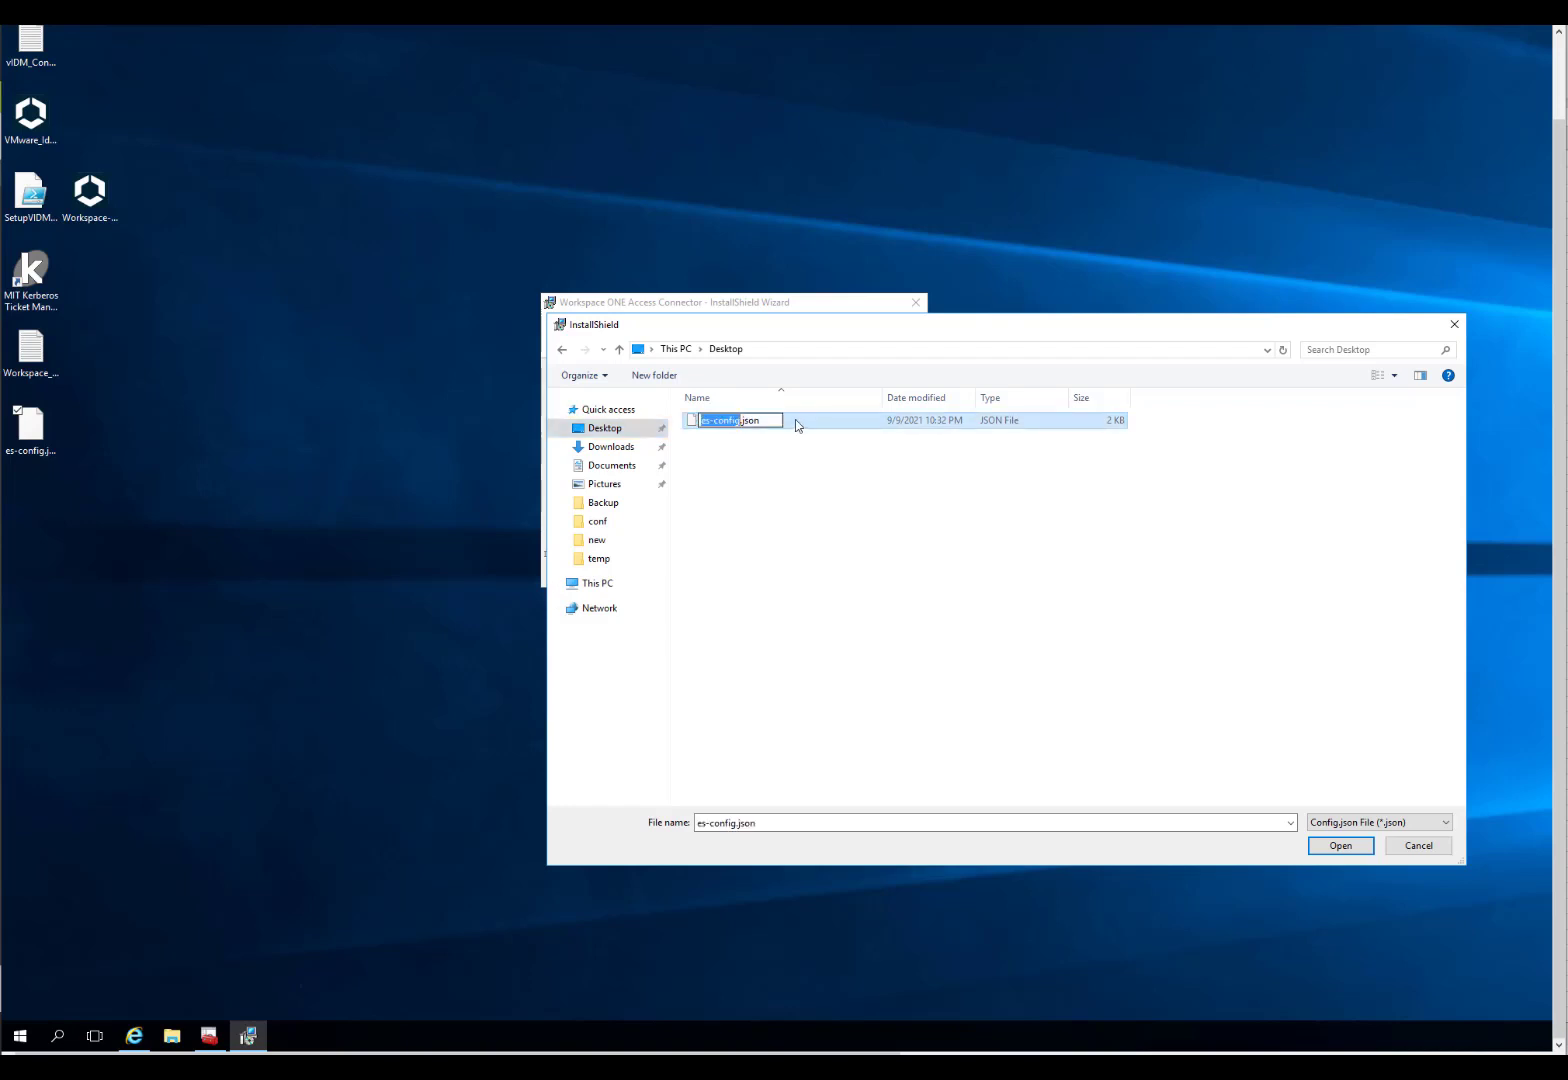
double_click(739, 424)
Step: Enter the configuration file password and continue to the installation type
click(638, 442)
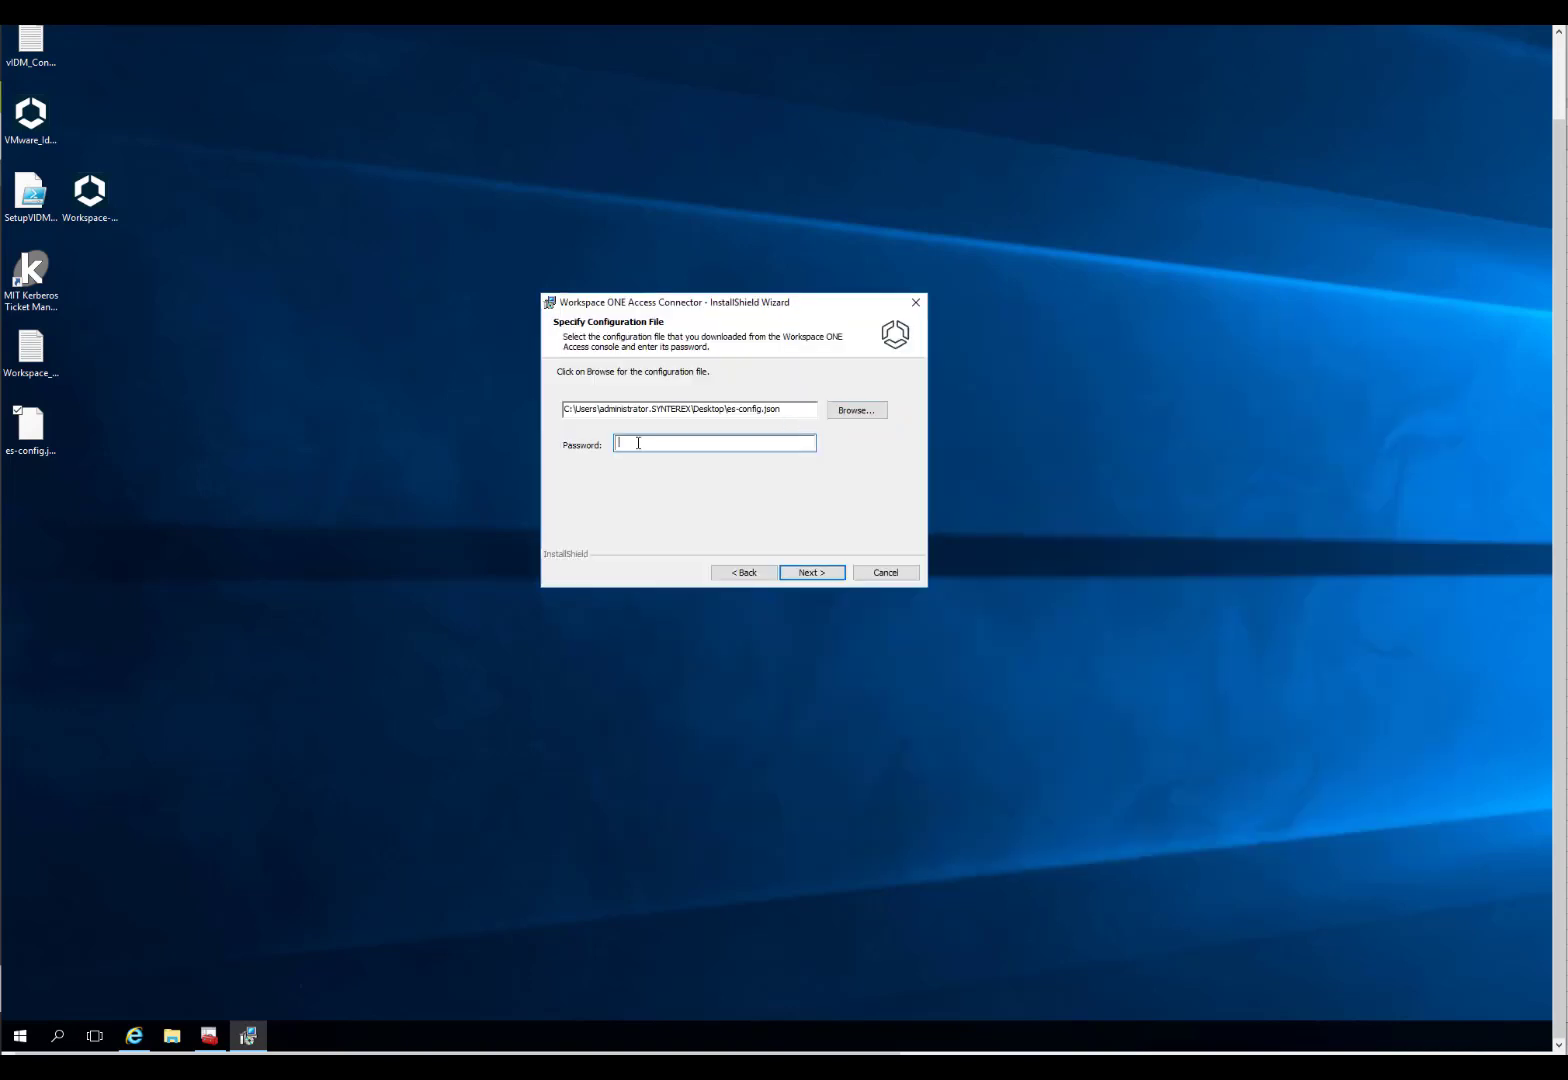
text(•••••••••••••••)
click(810, 572)
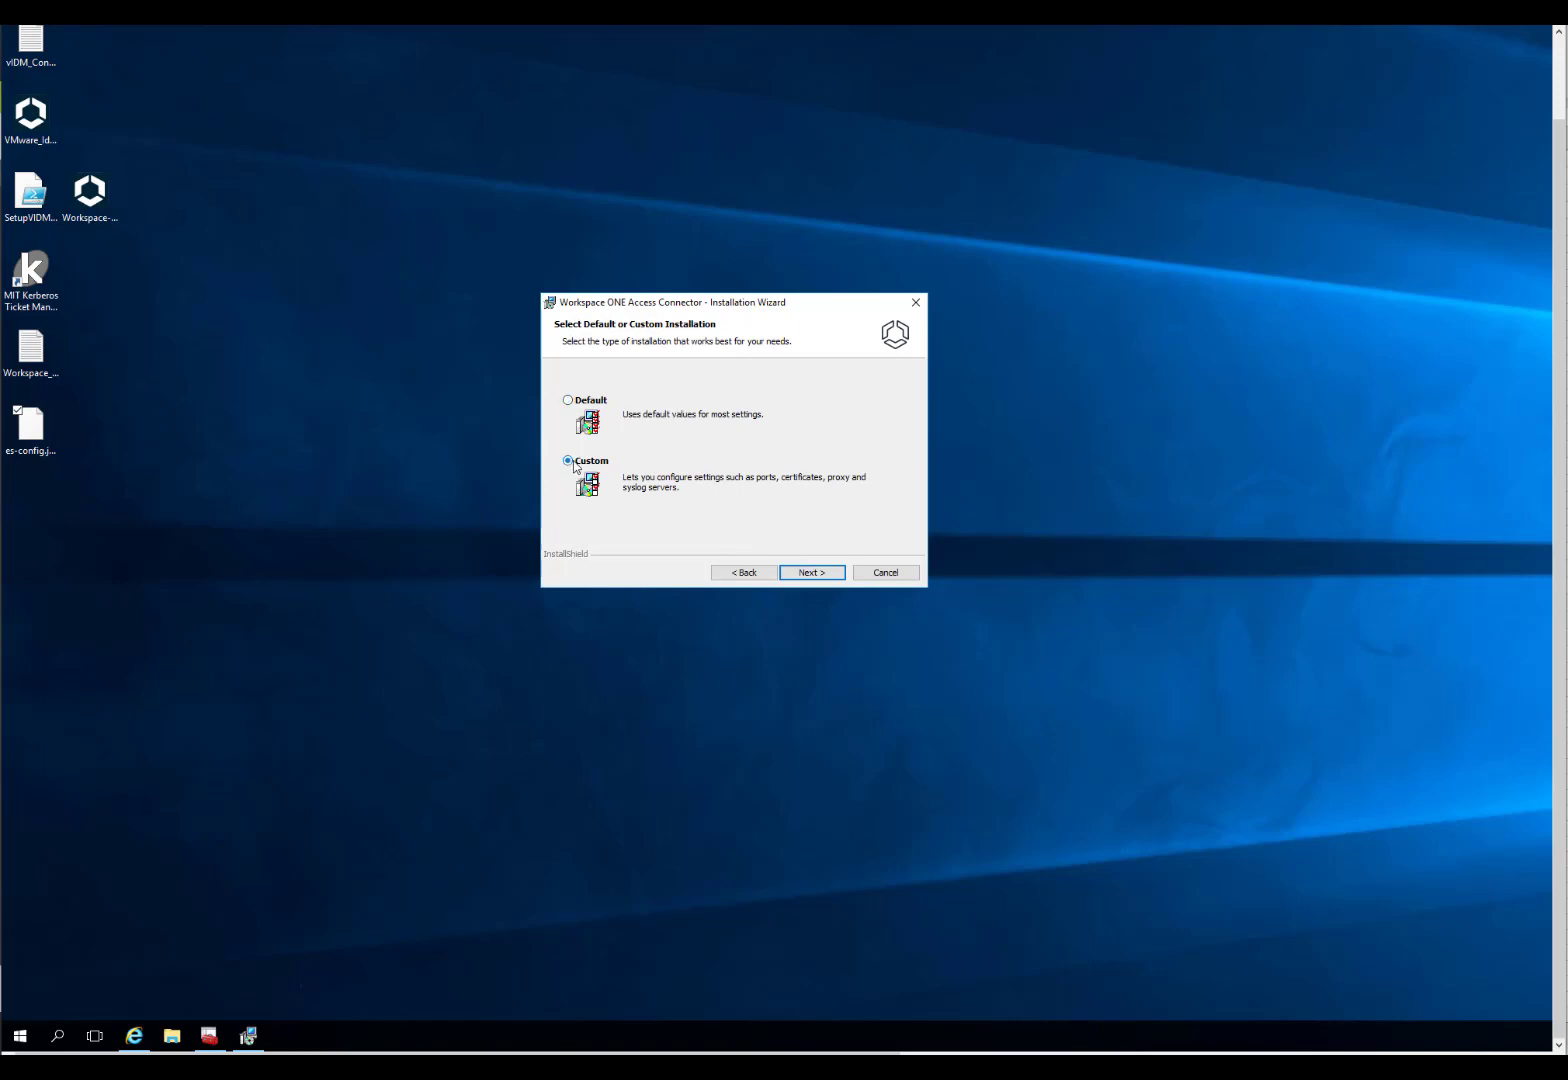
Step: Proceed with Custom installation, enable the proxy, and pass the proxy and syslog pages
click(830, 570)
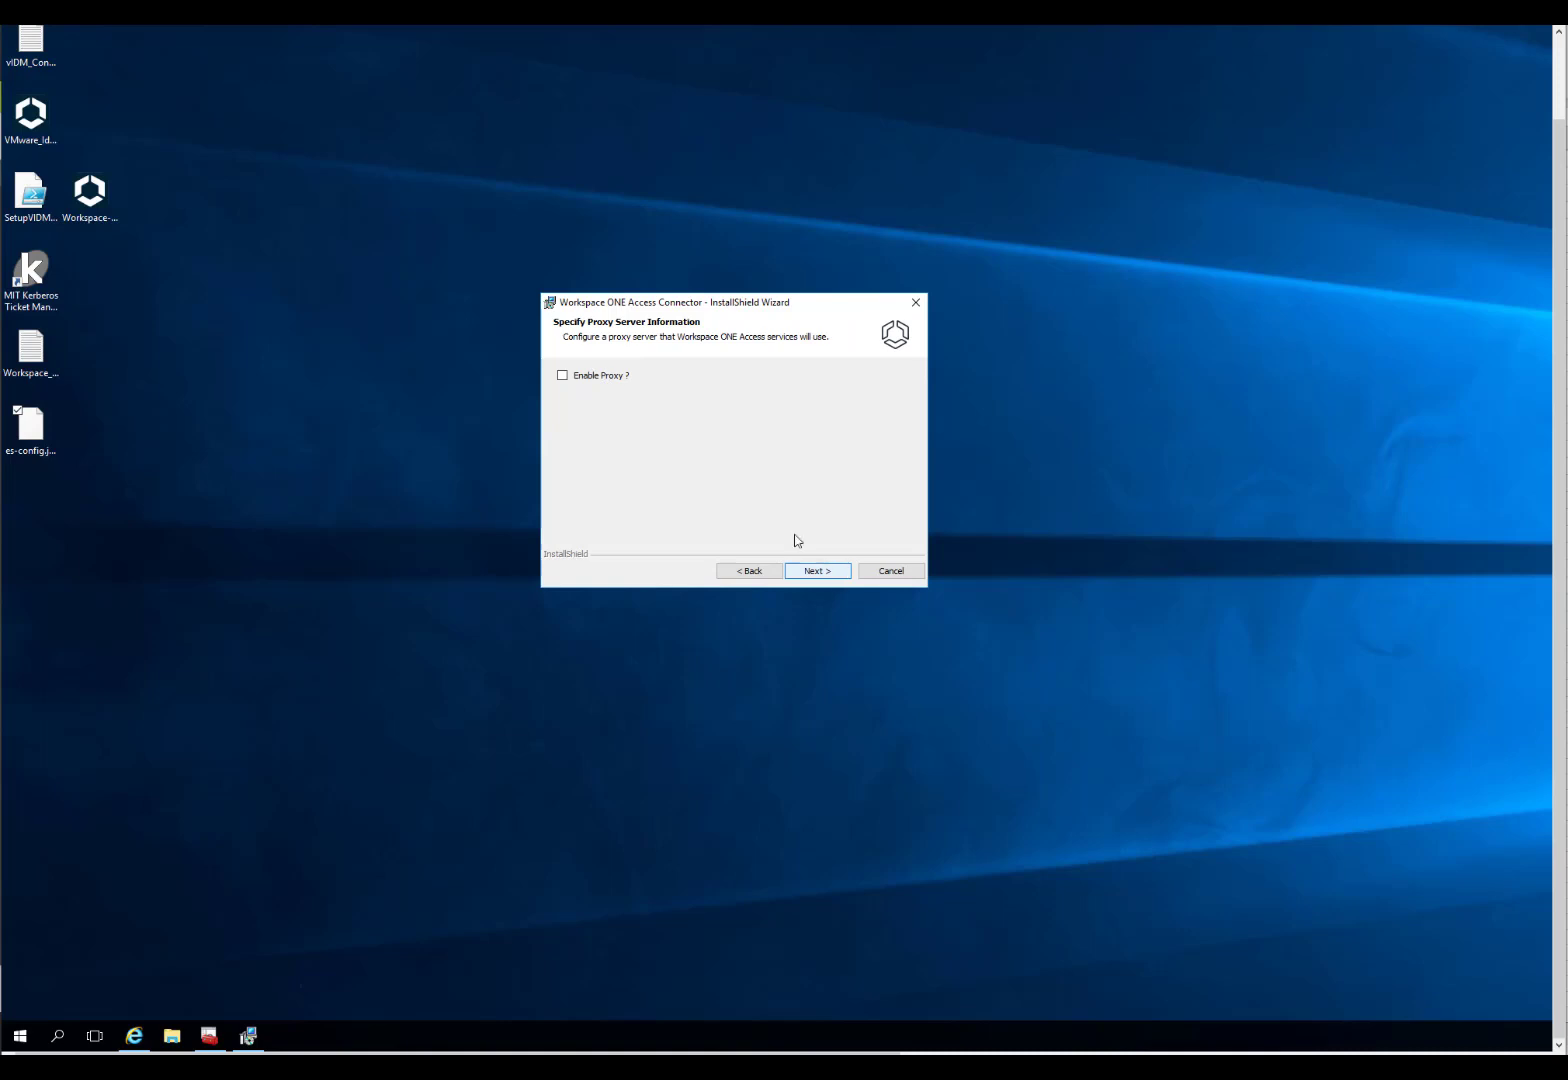
click(591, 377)
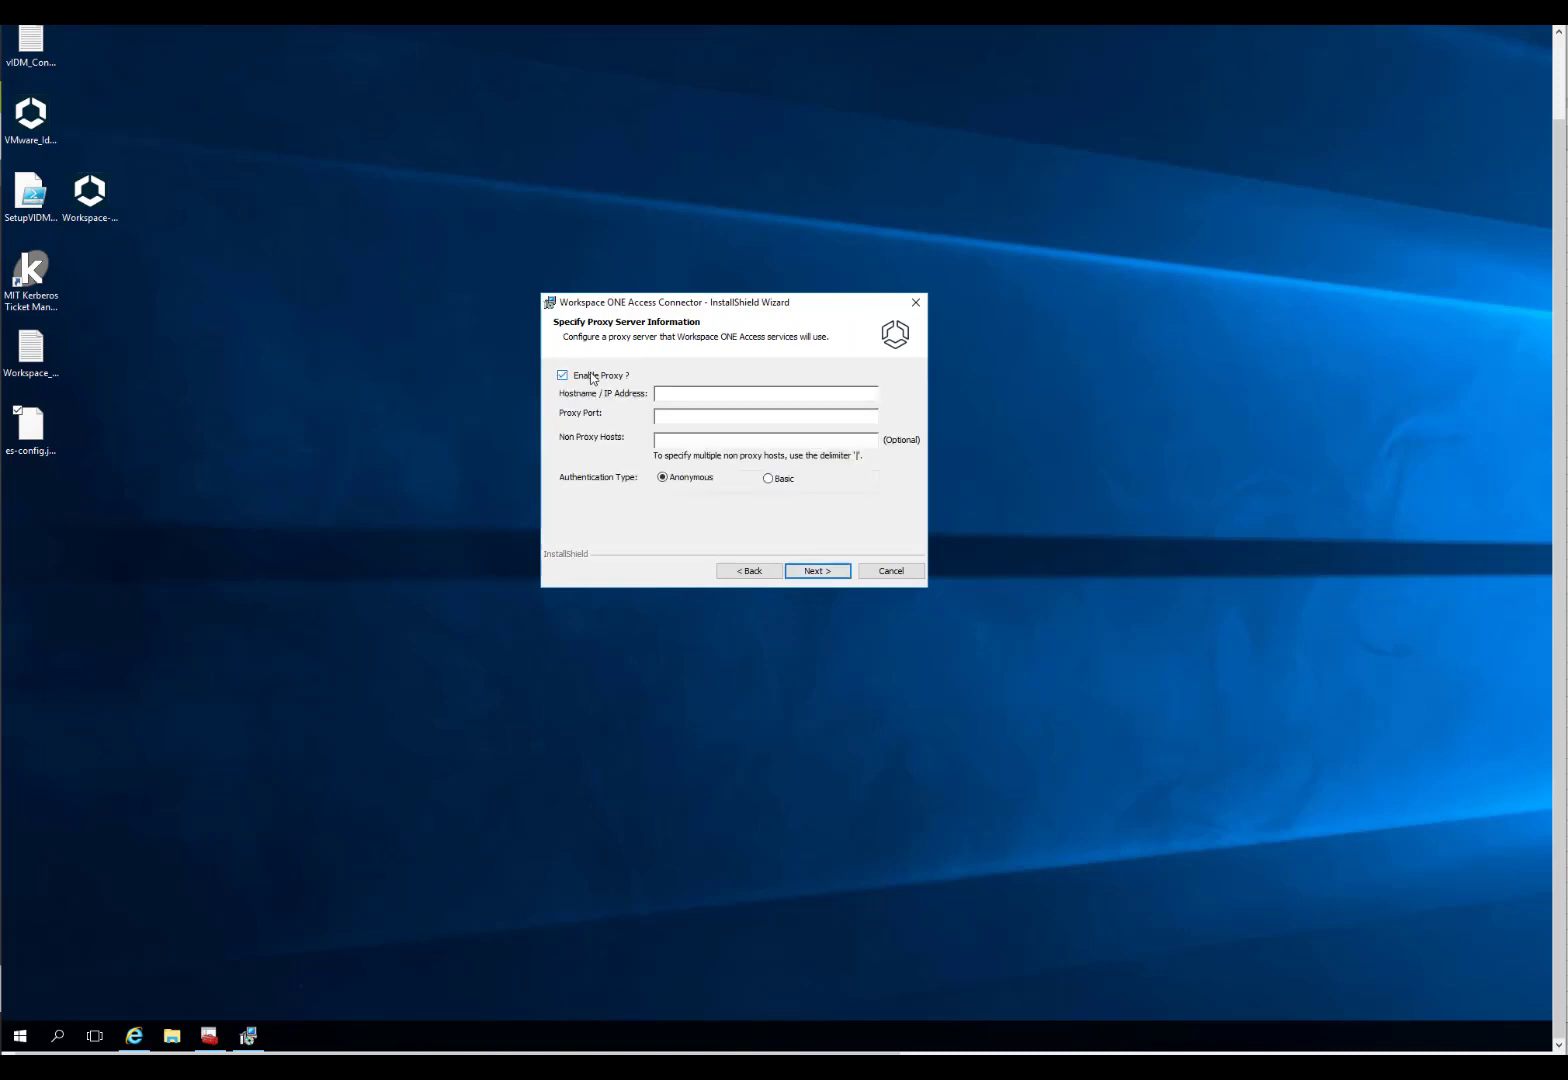
click(810, 577)
click(810, 577)
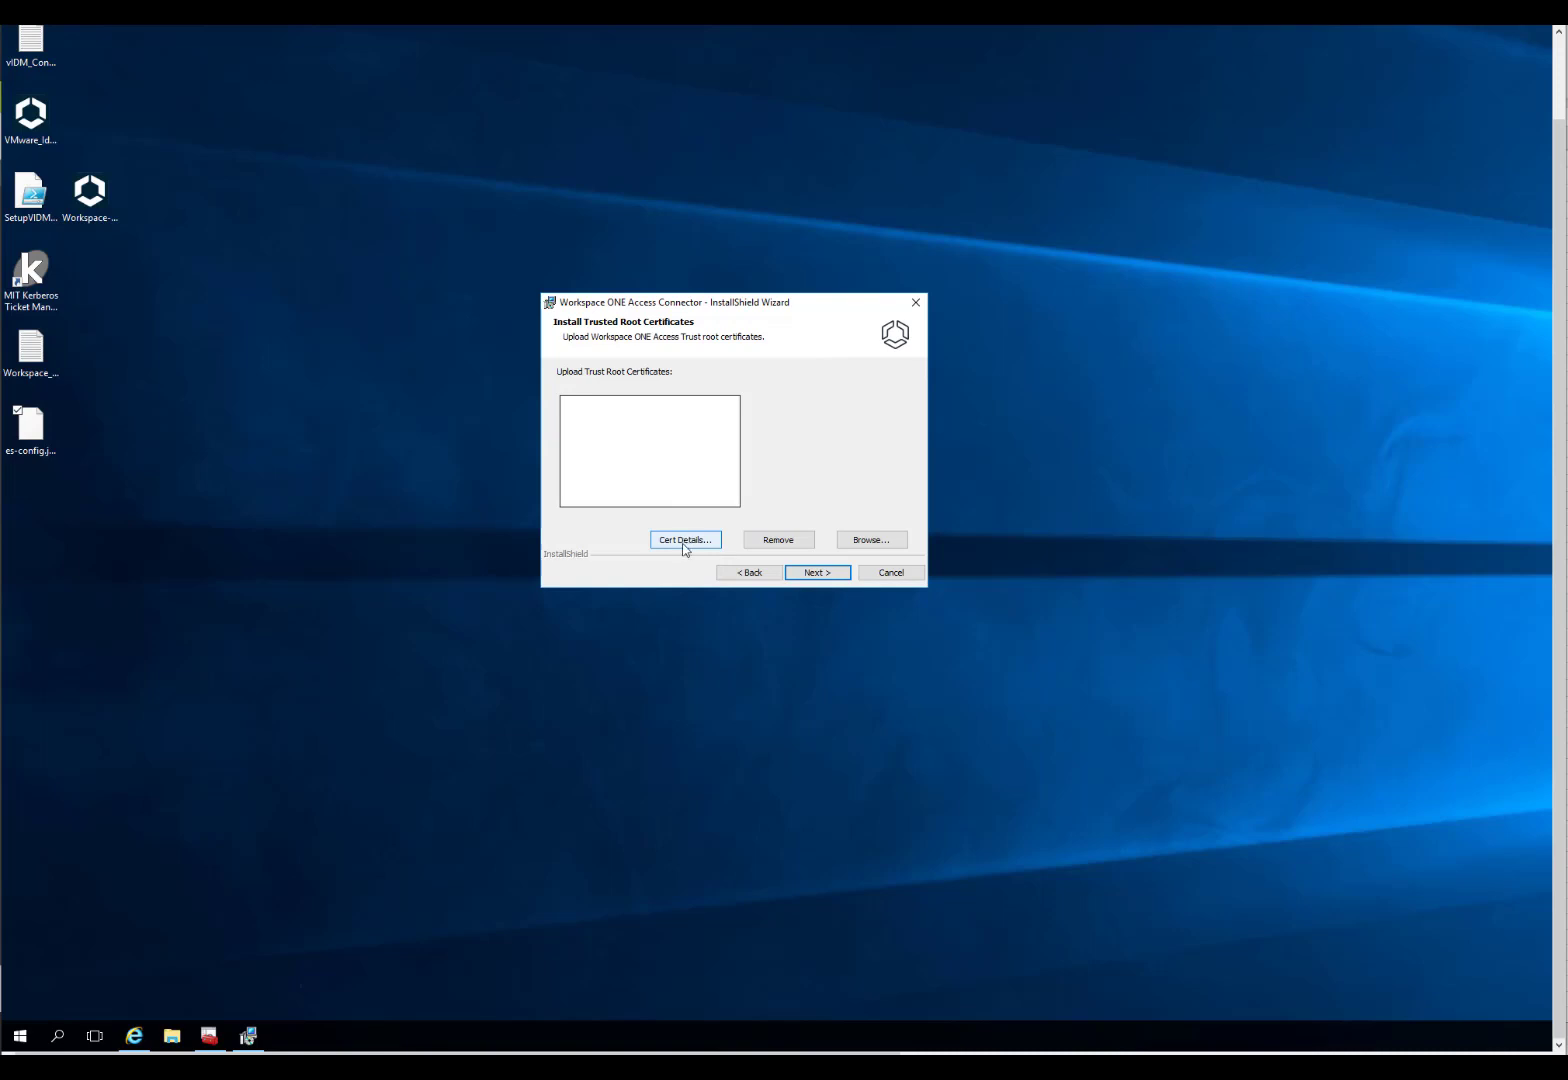
Step: Add C:\temp\Syn-Root.cer as a trusted root certificate and view its details
click(876, 541)
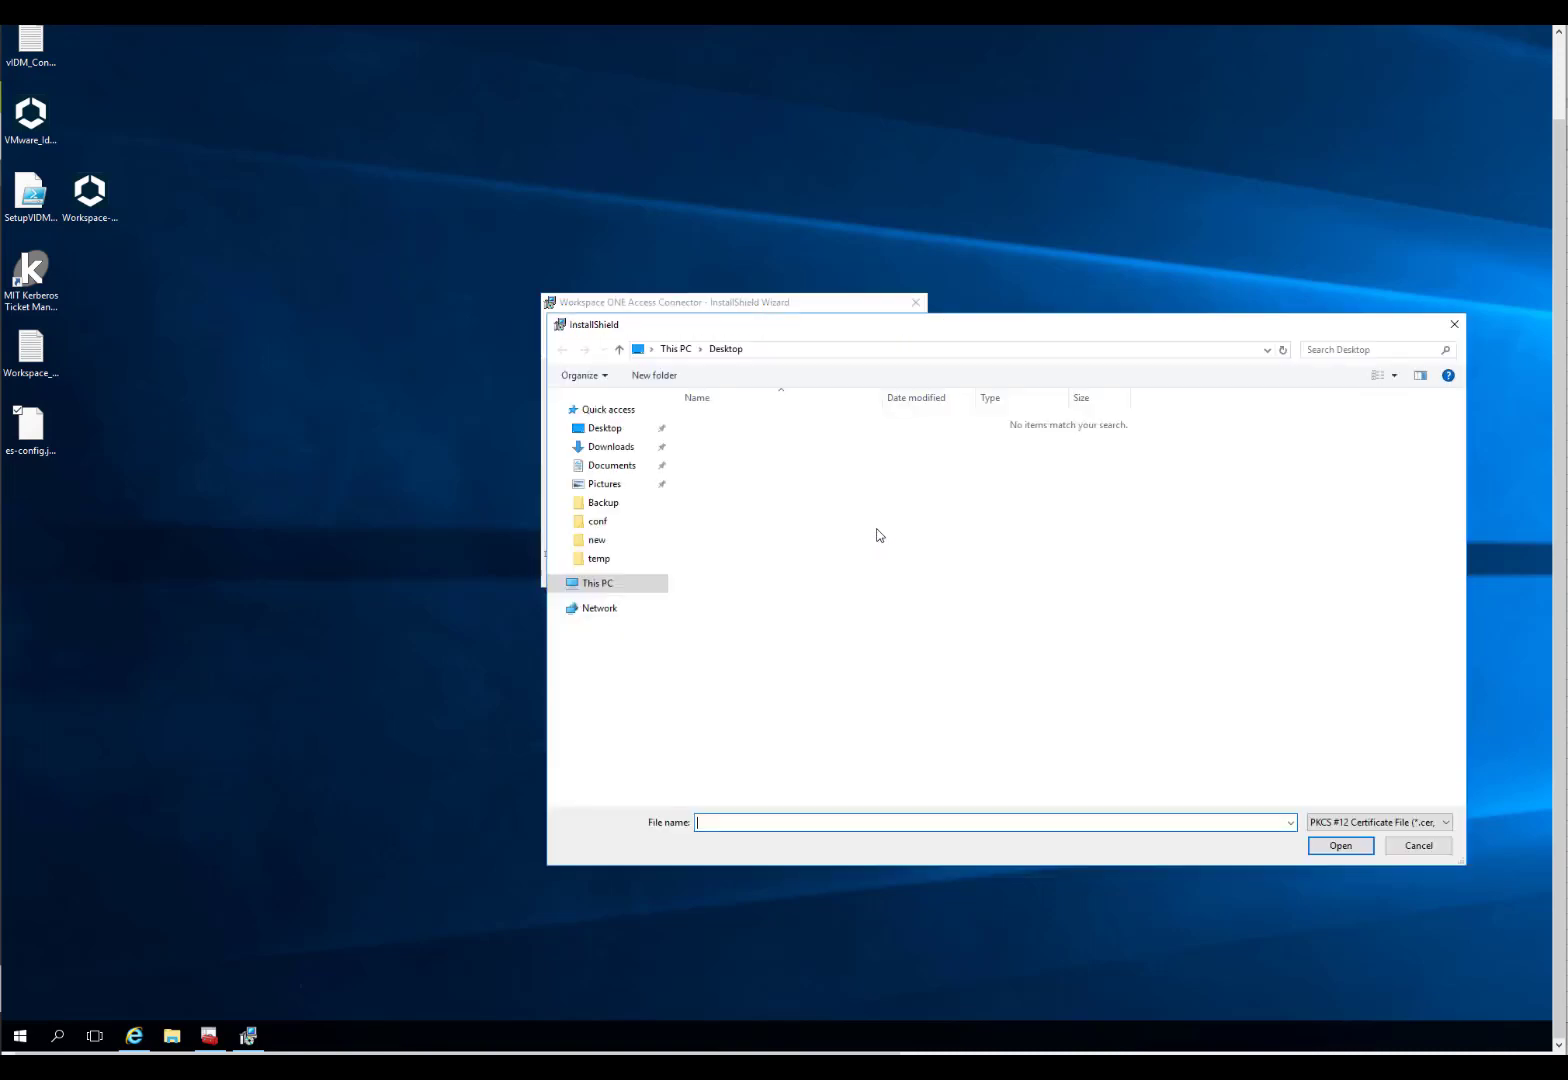
click(611, 450)
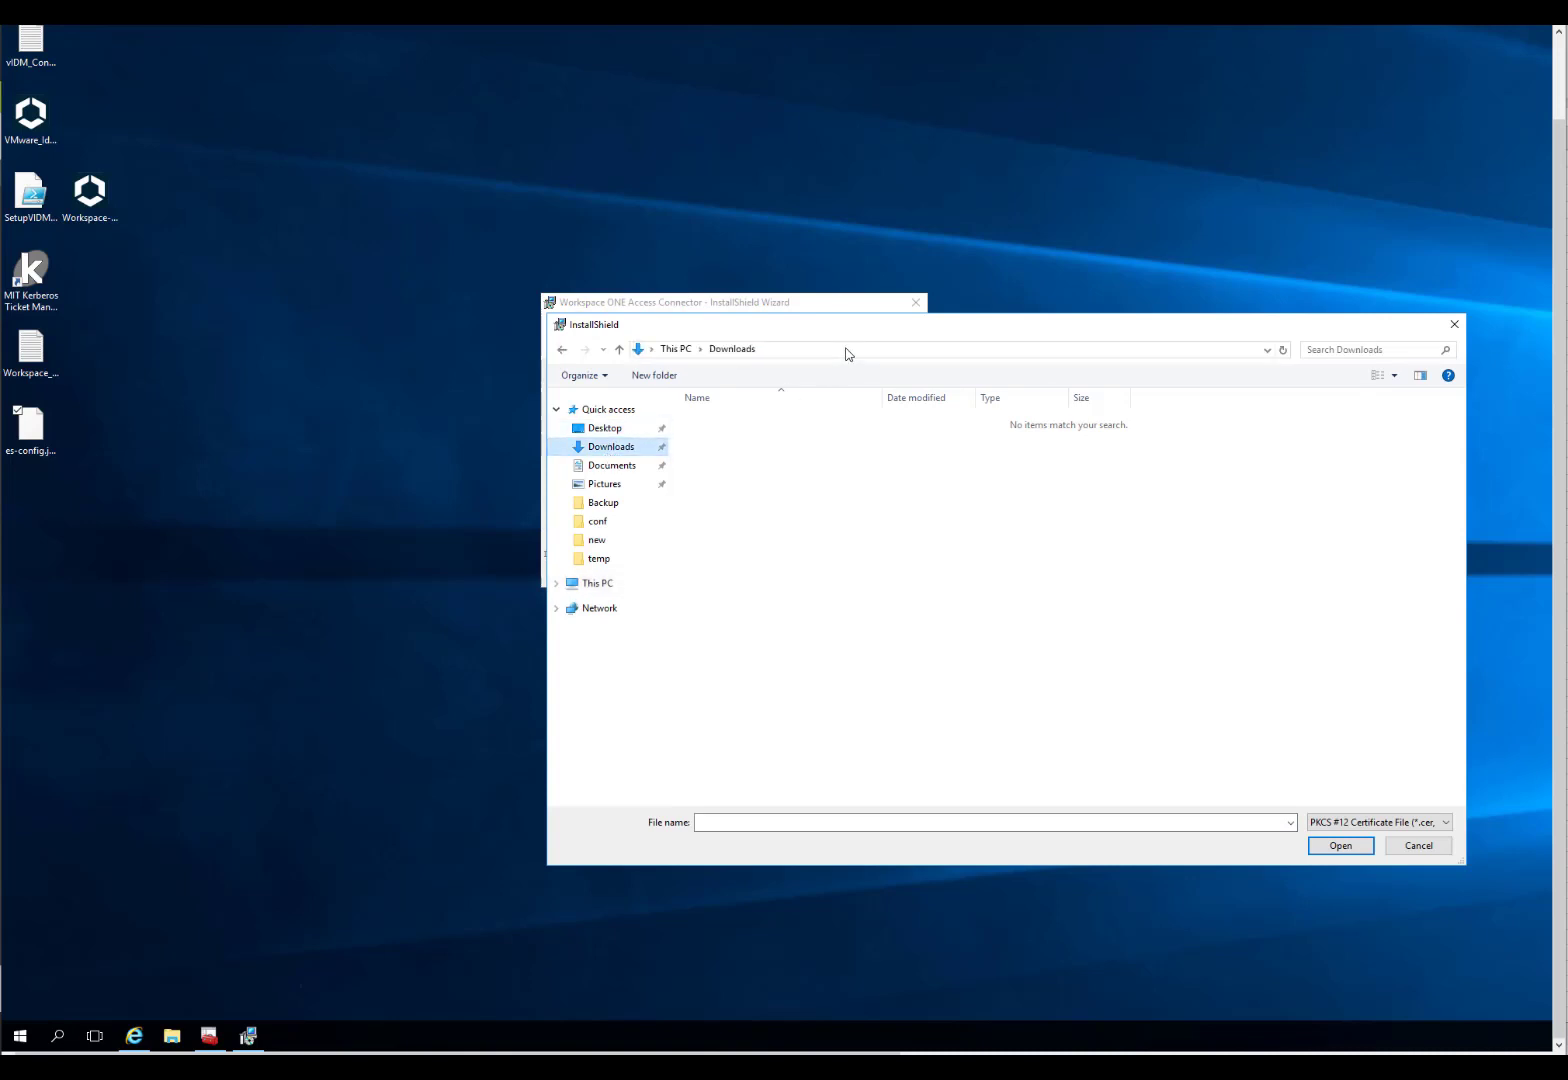
click(608, 584)
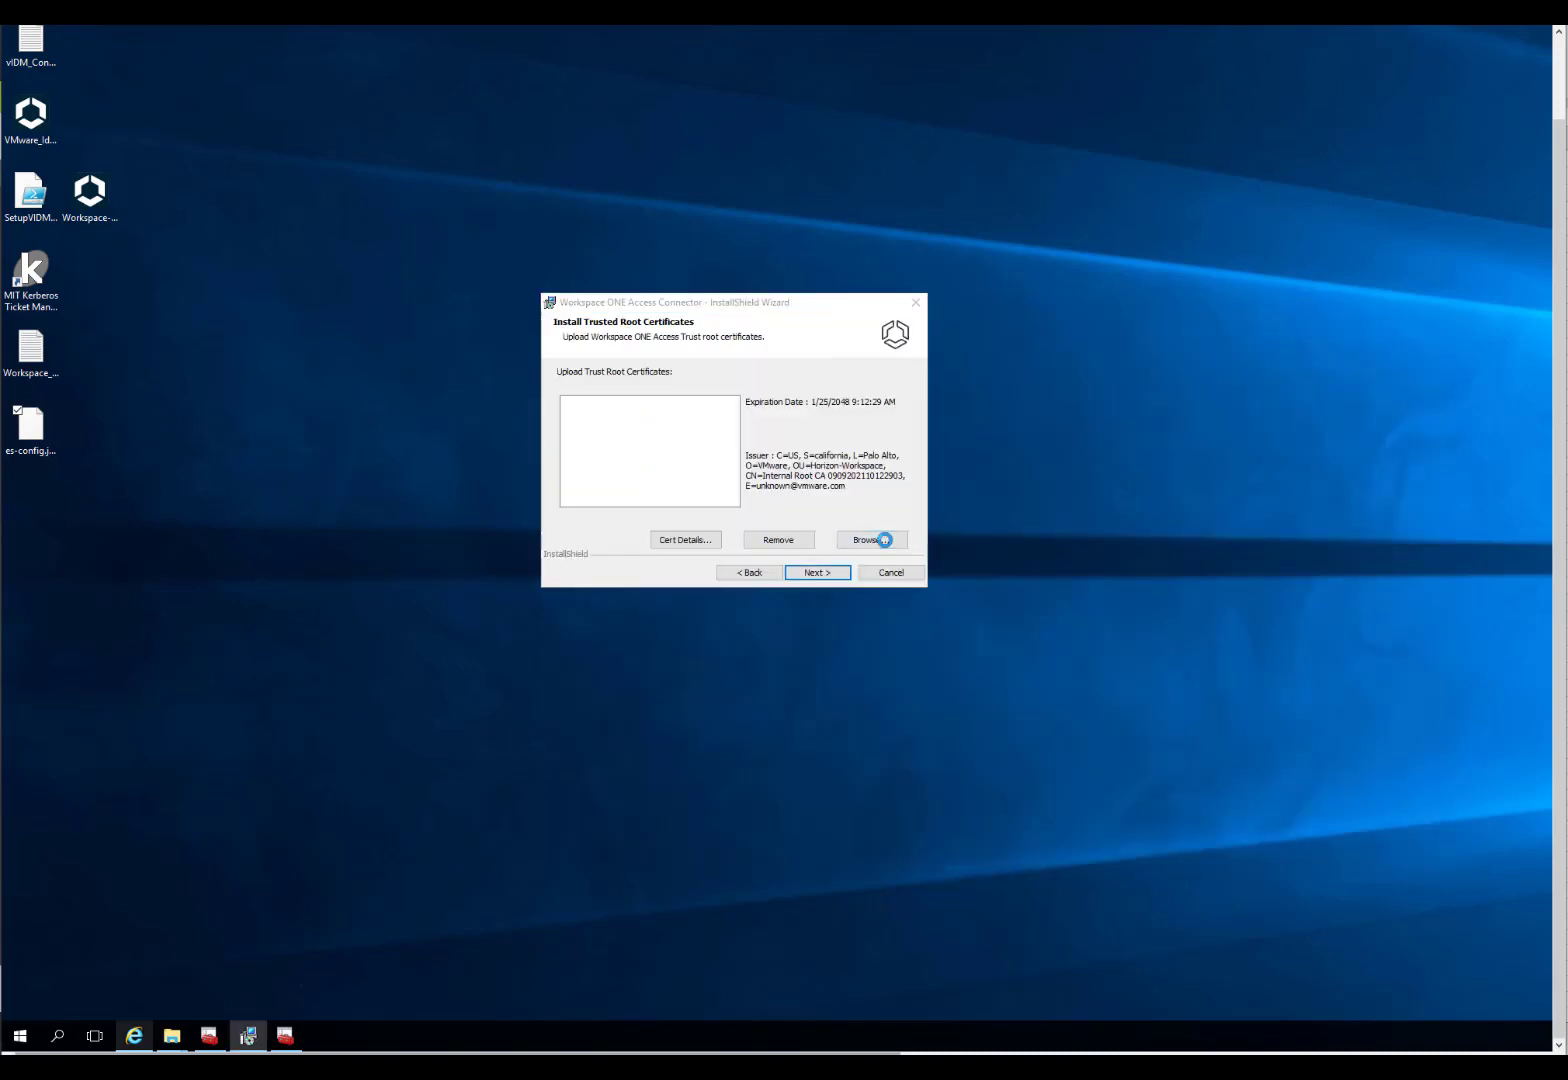
click(883, 541)
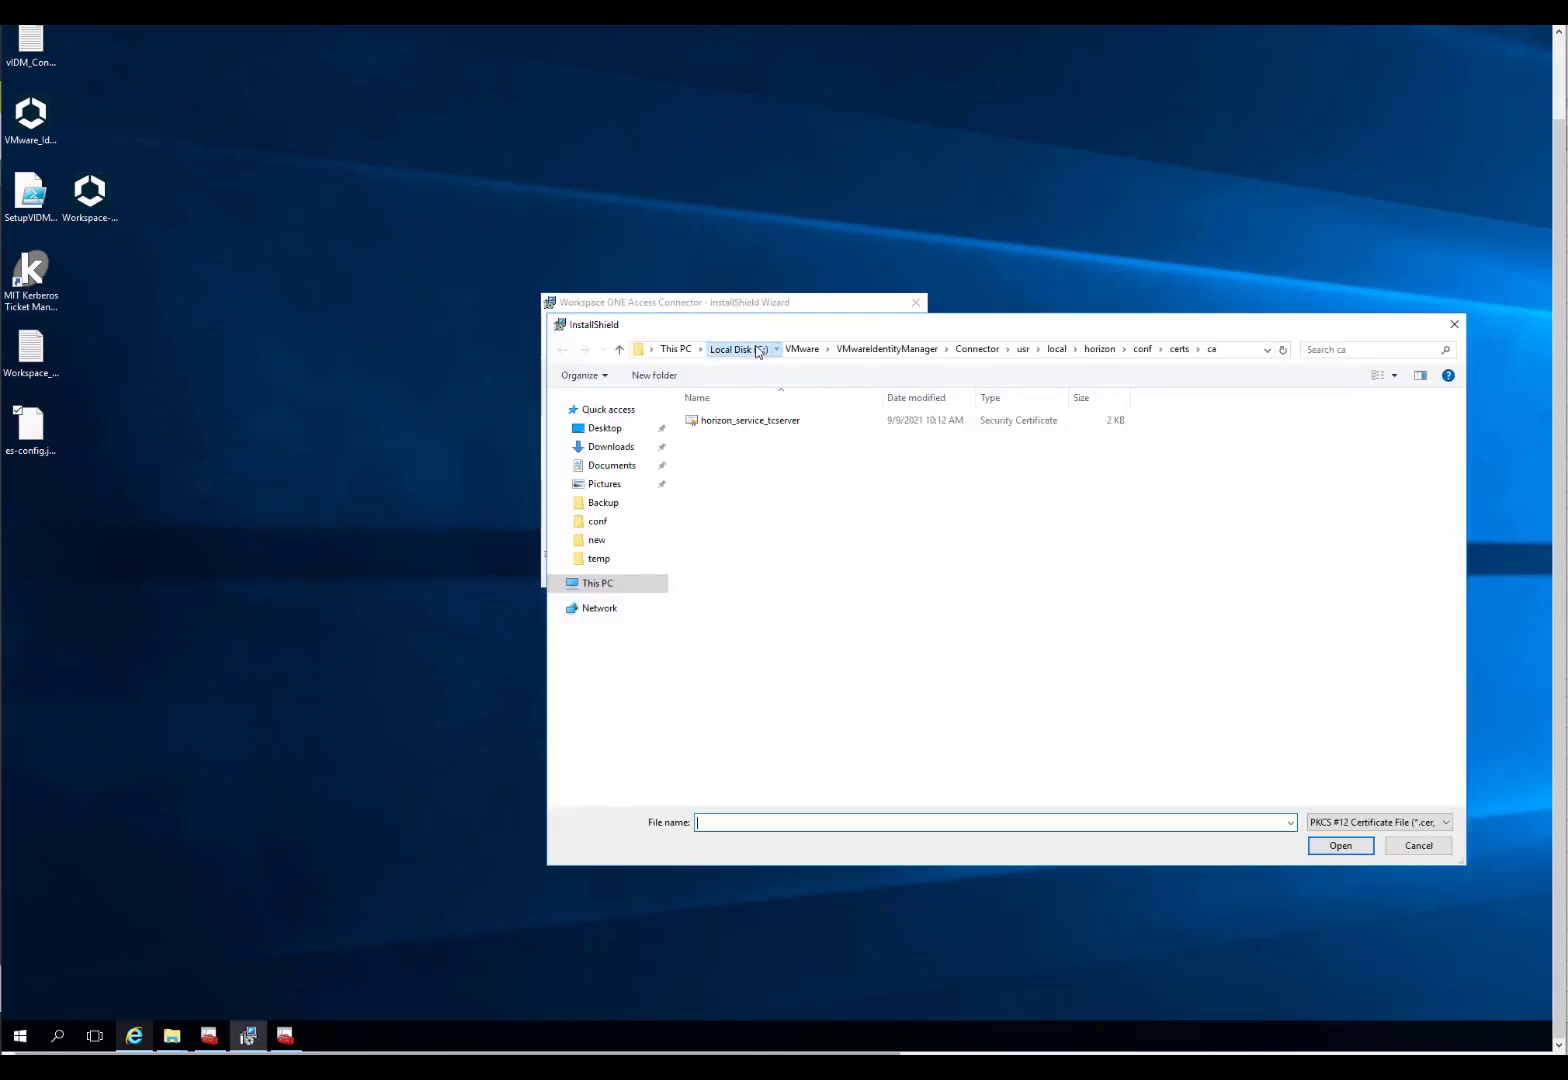
click(757, 350)
double_click(716, 506)
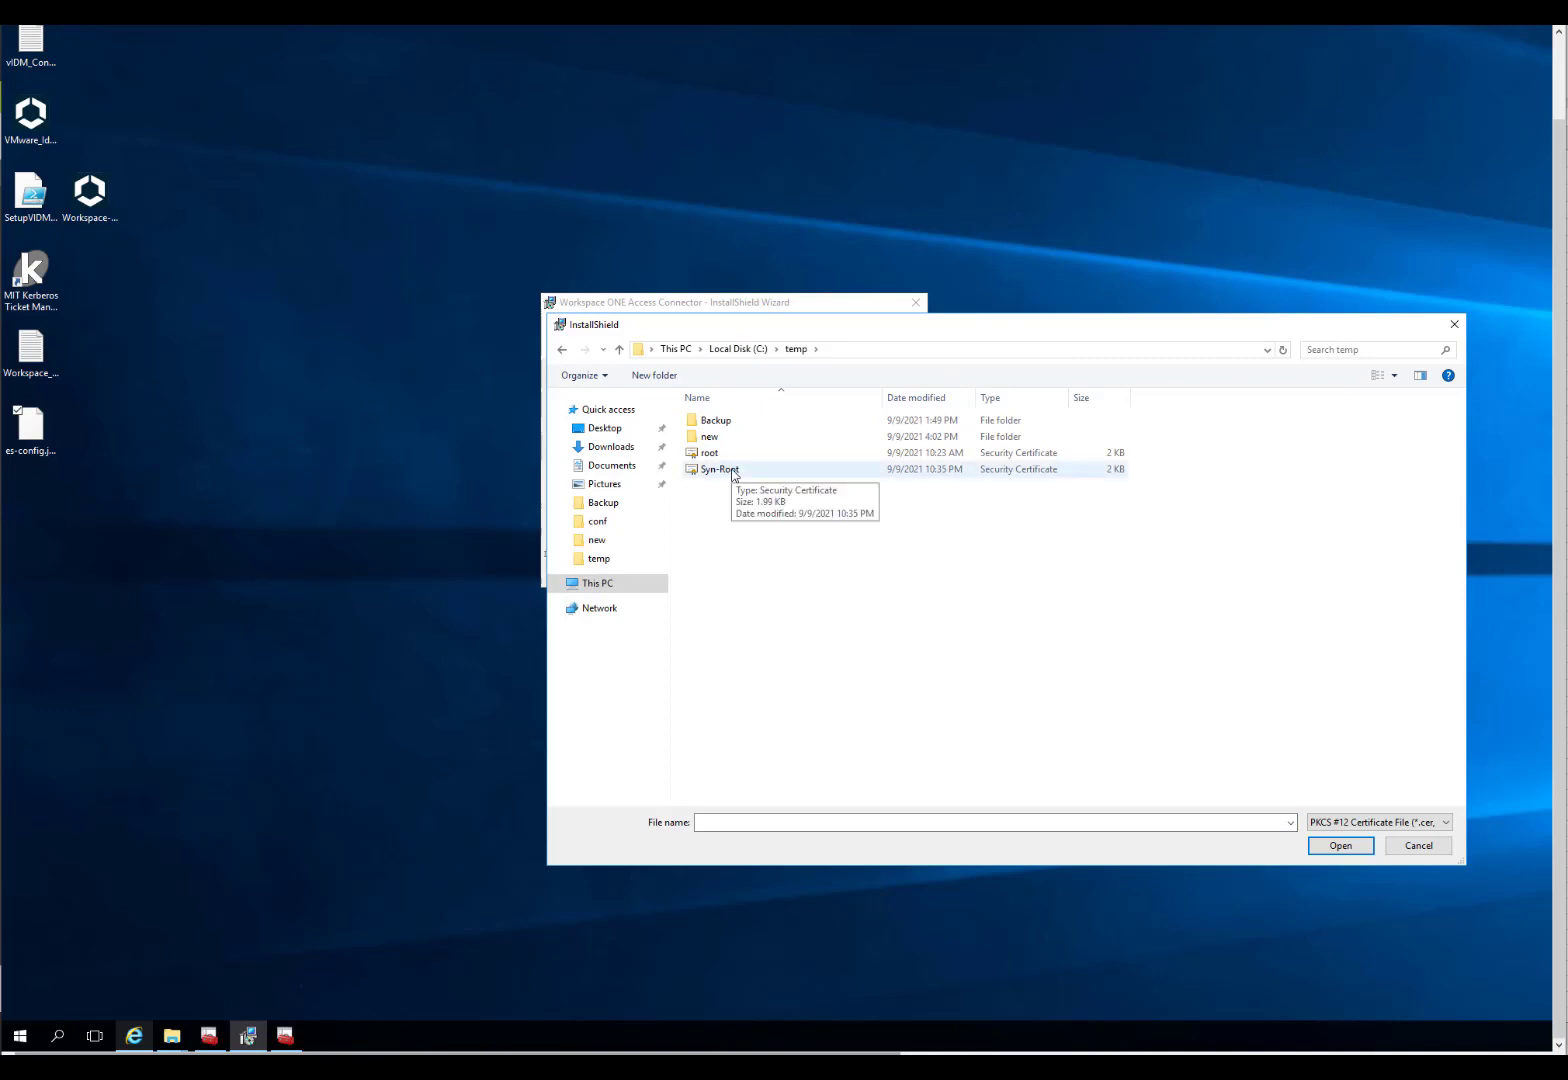
double_click(731, 470)
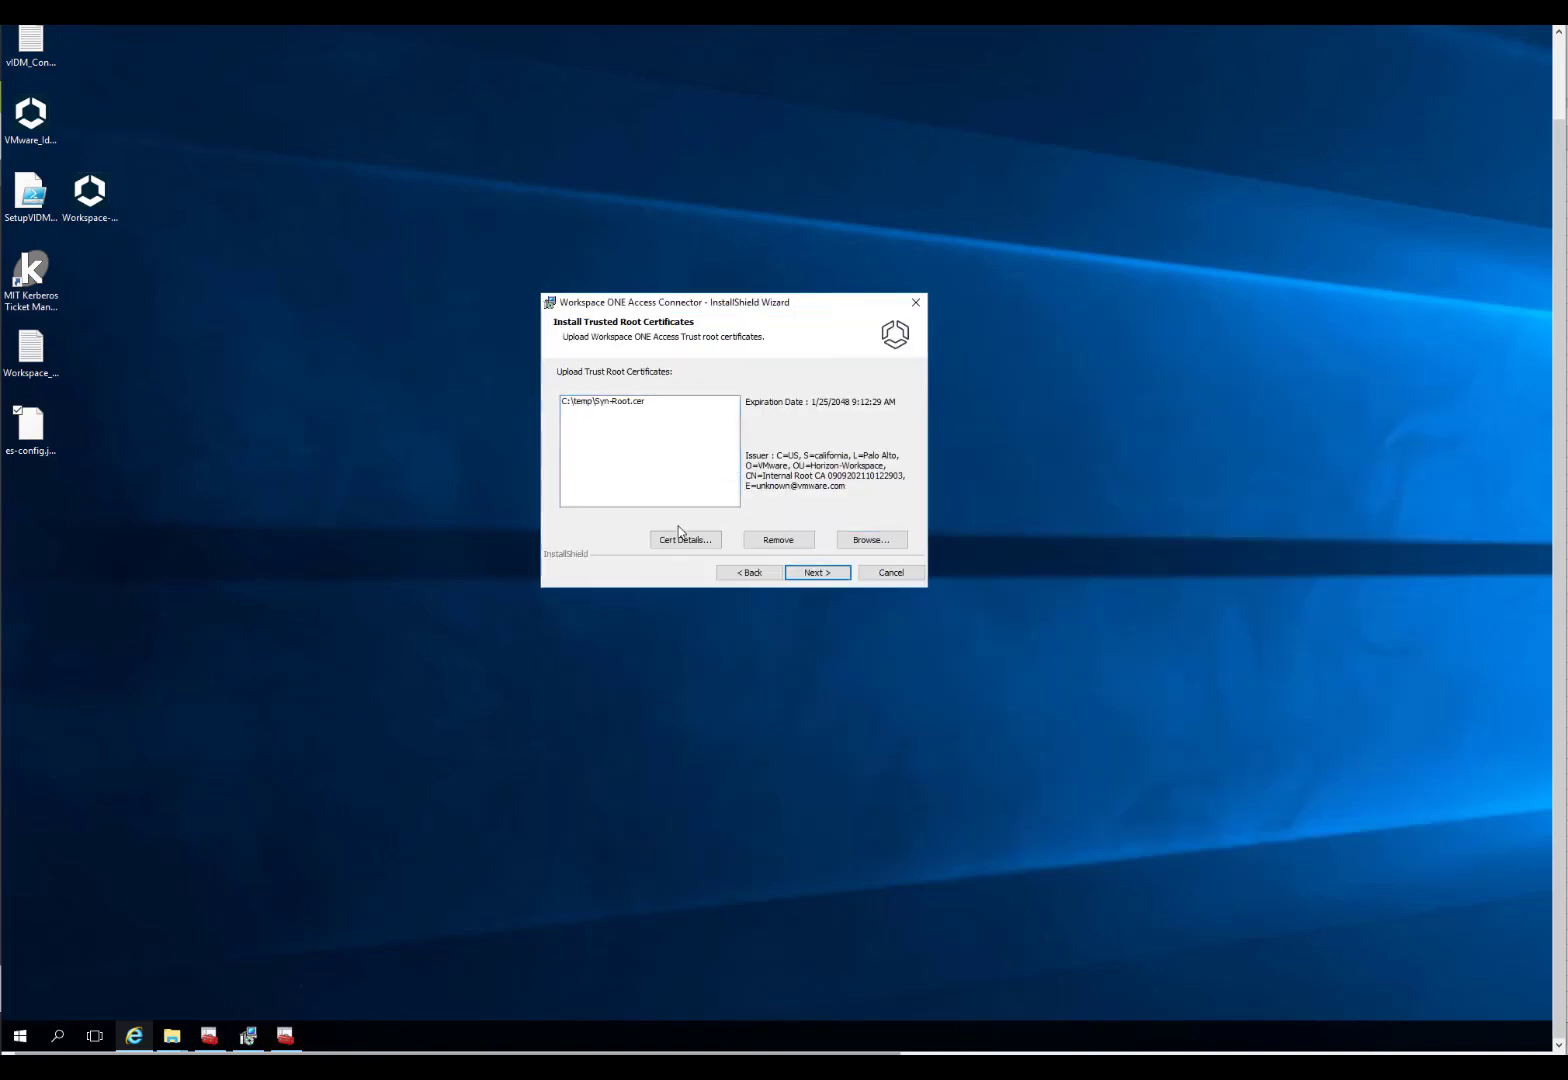
click(655, 403)
click(684, 540)
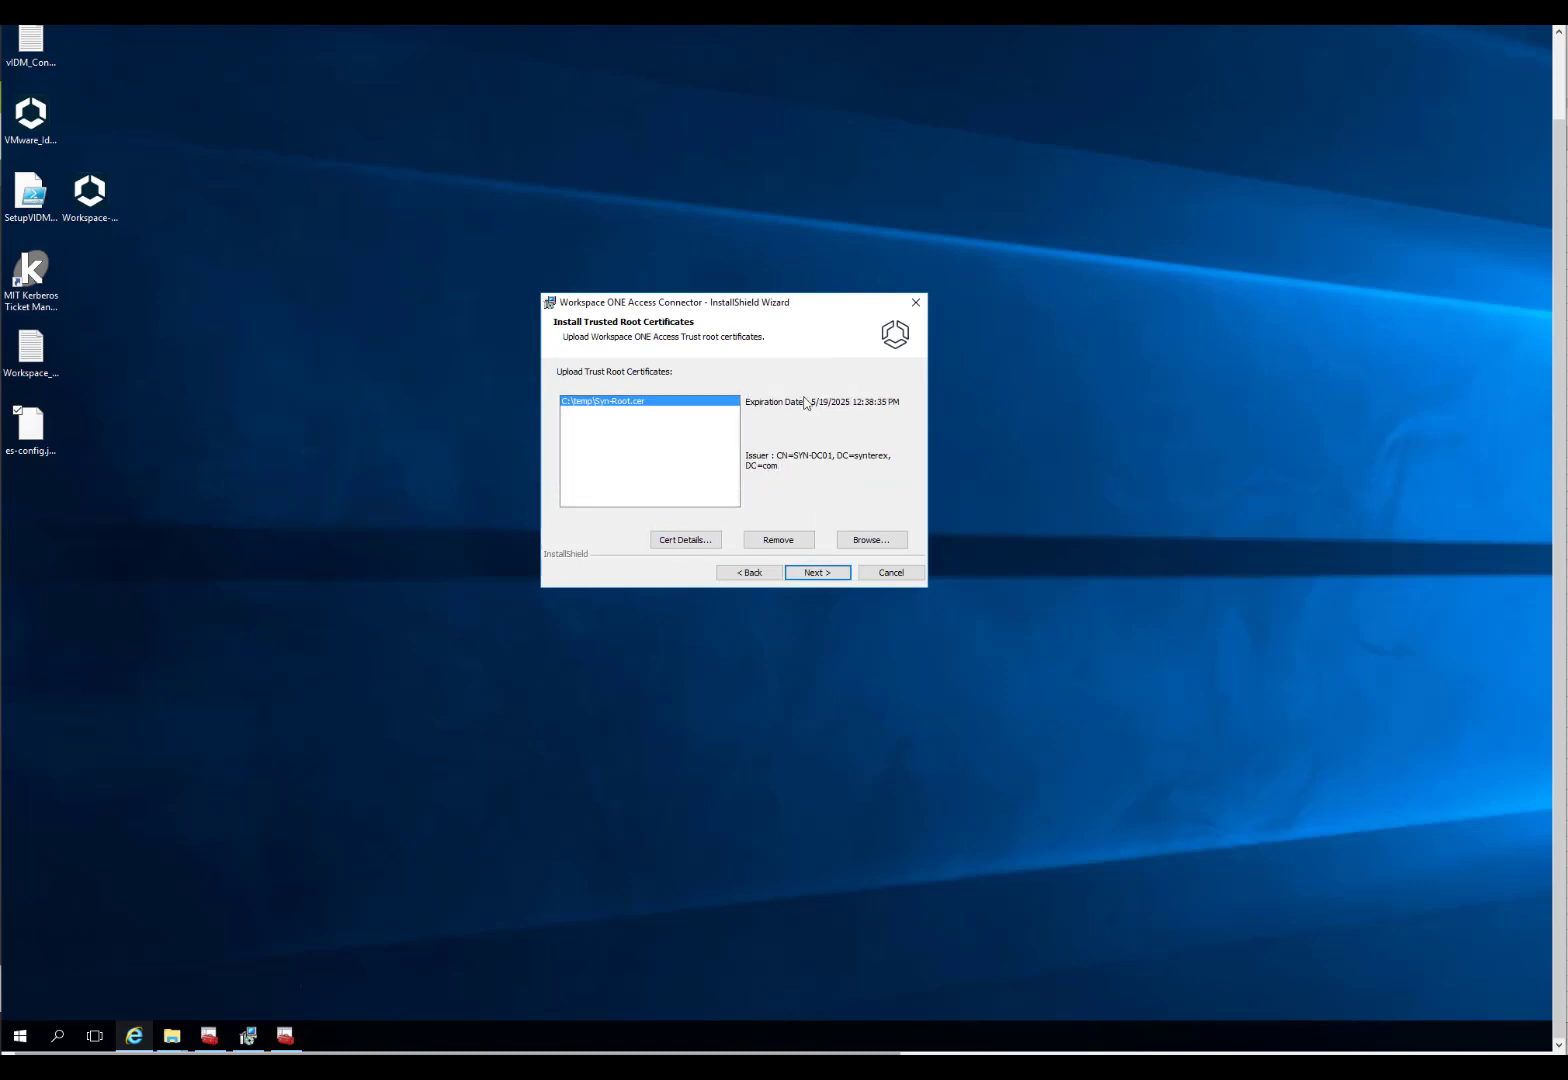
Step: Change the Kerberos Auth Service port from the in-use 443 to 444 and continue
click(817, 573)
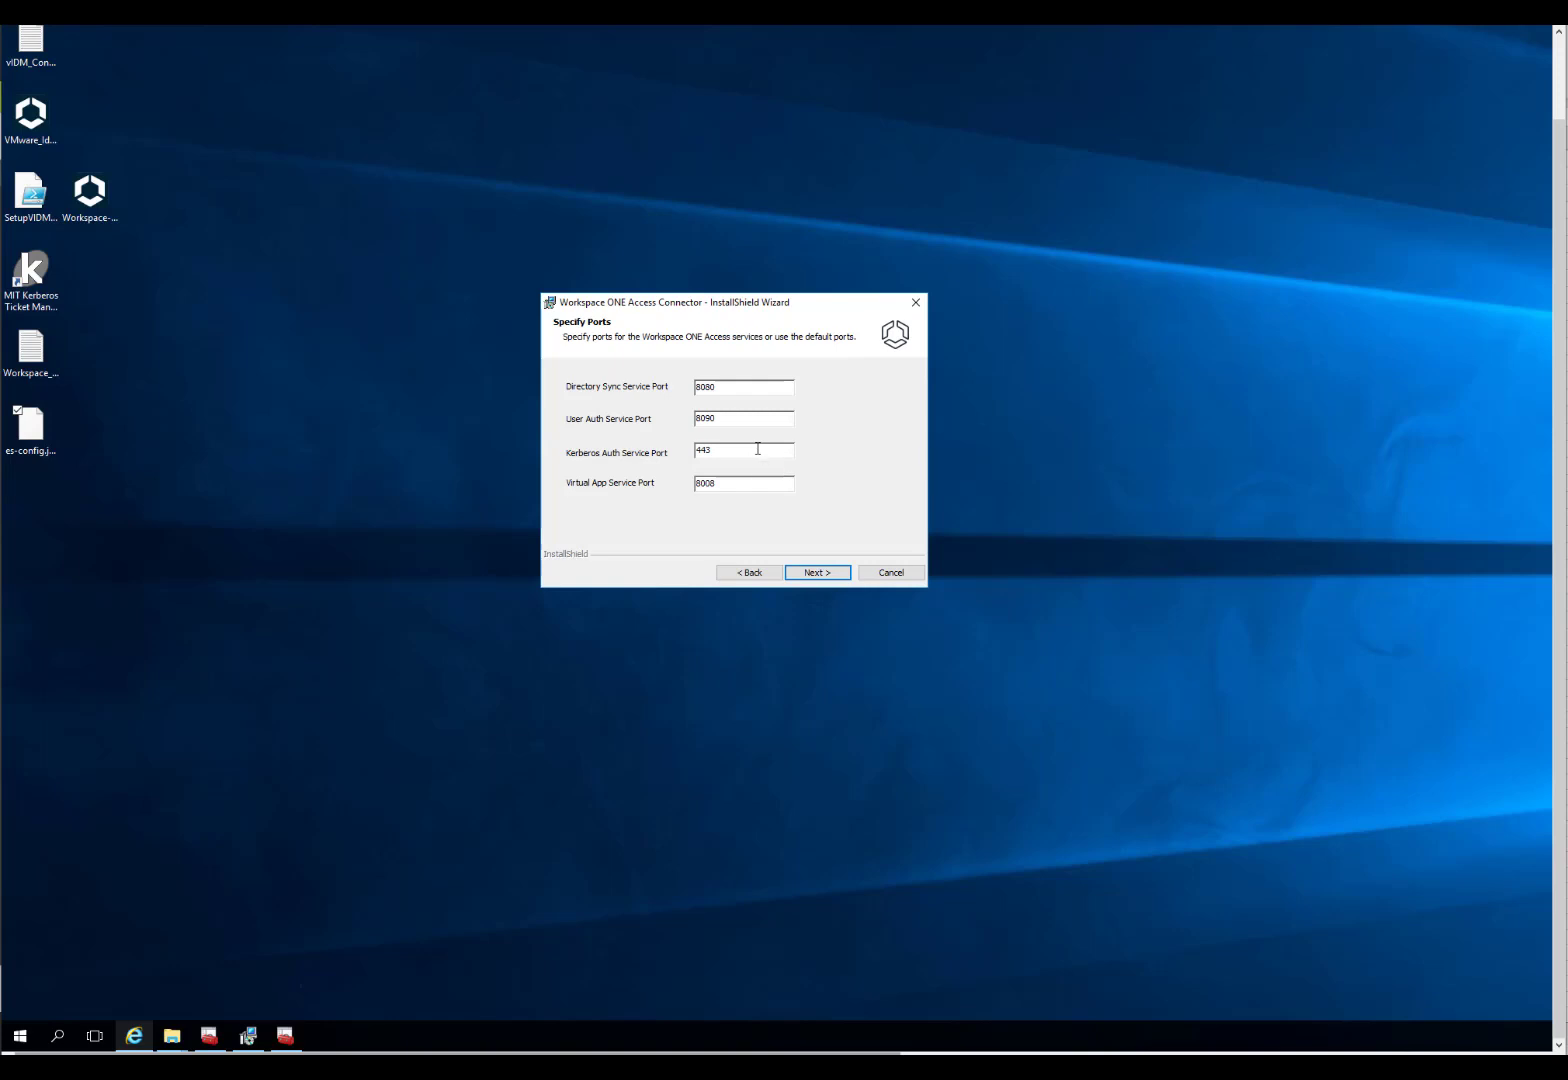
click(818, 573)
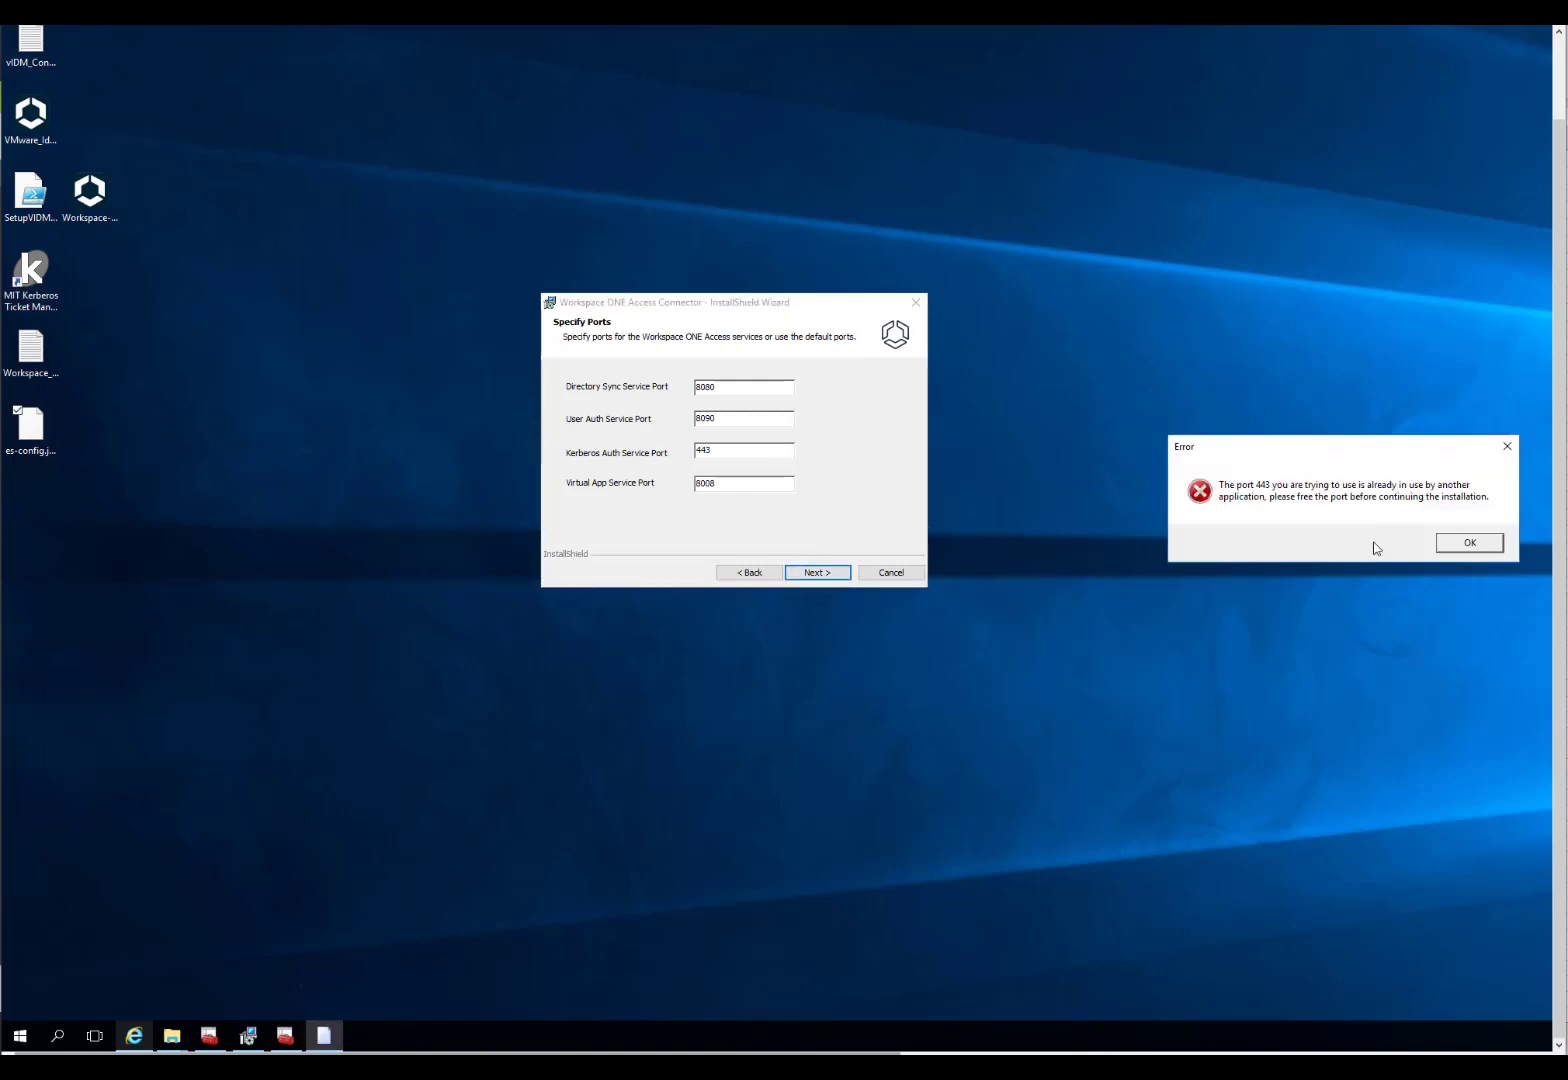
click(1484, 548)
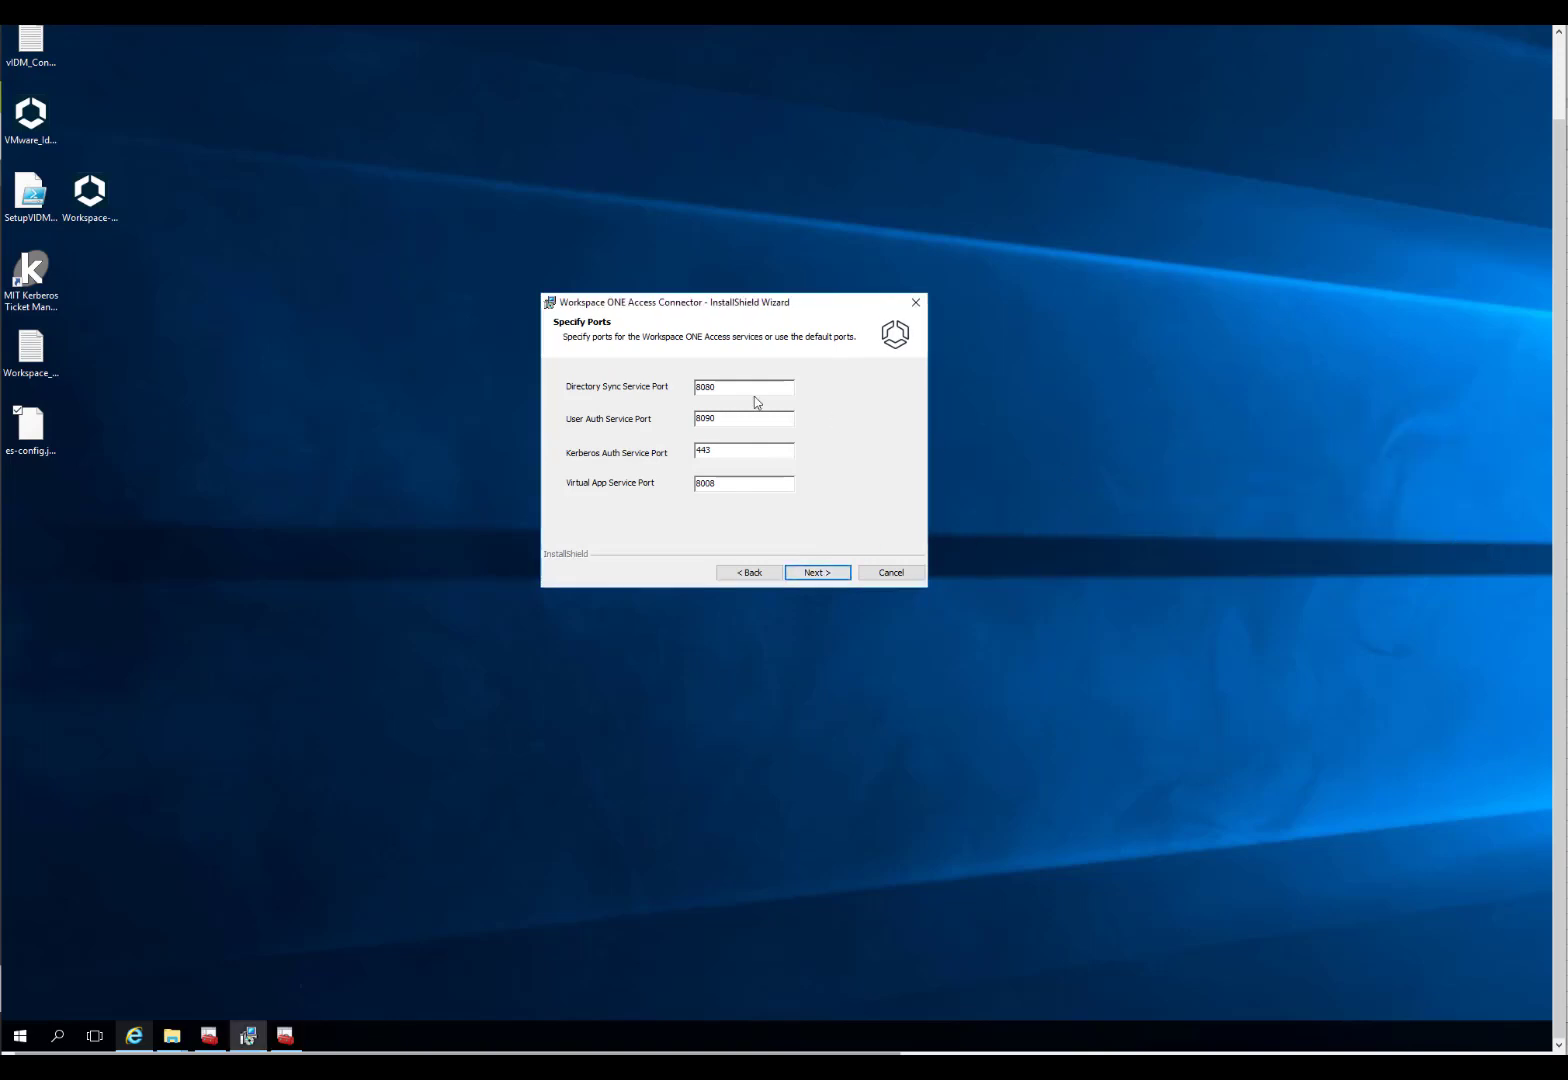
click(752, 449)
key(BackSpace)
text(4)
click(820, 573)
Step: Enable a custom Kerberos SSL certificate, choosing C:\temp\rsa4096.pfx and entering its password
click(650, 381)
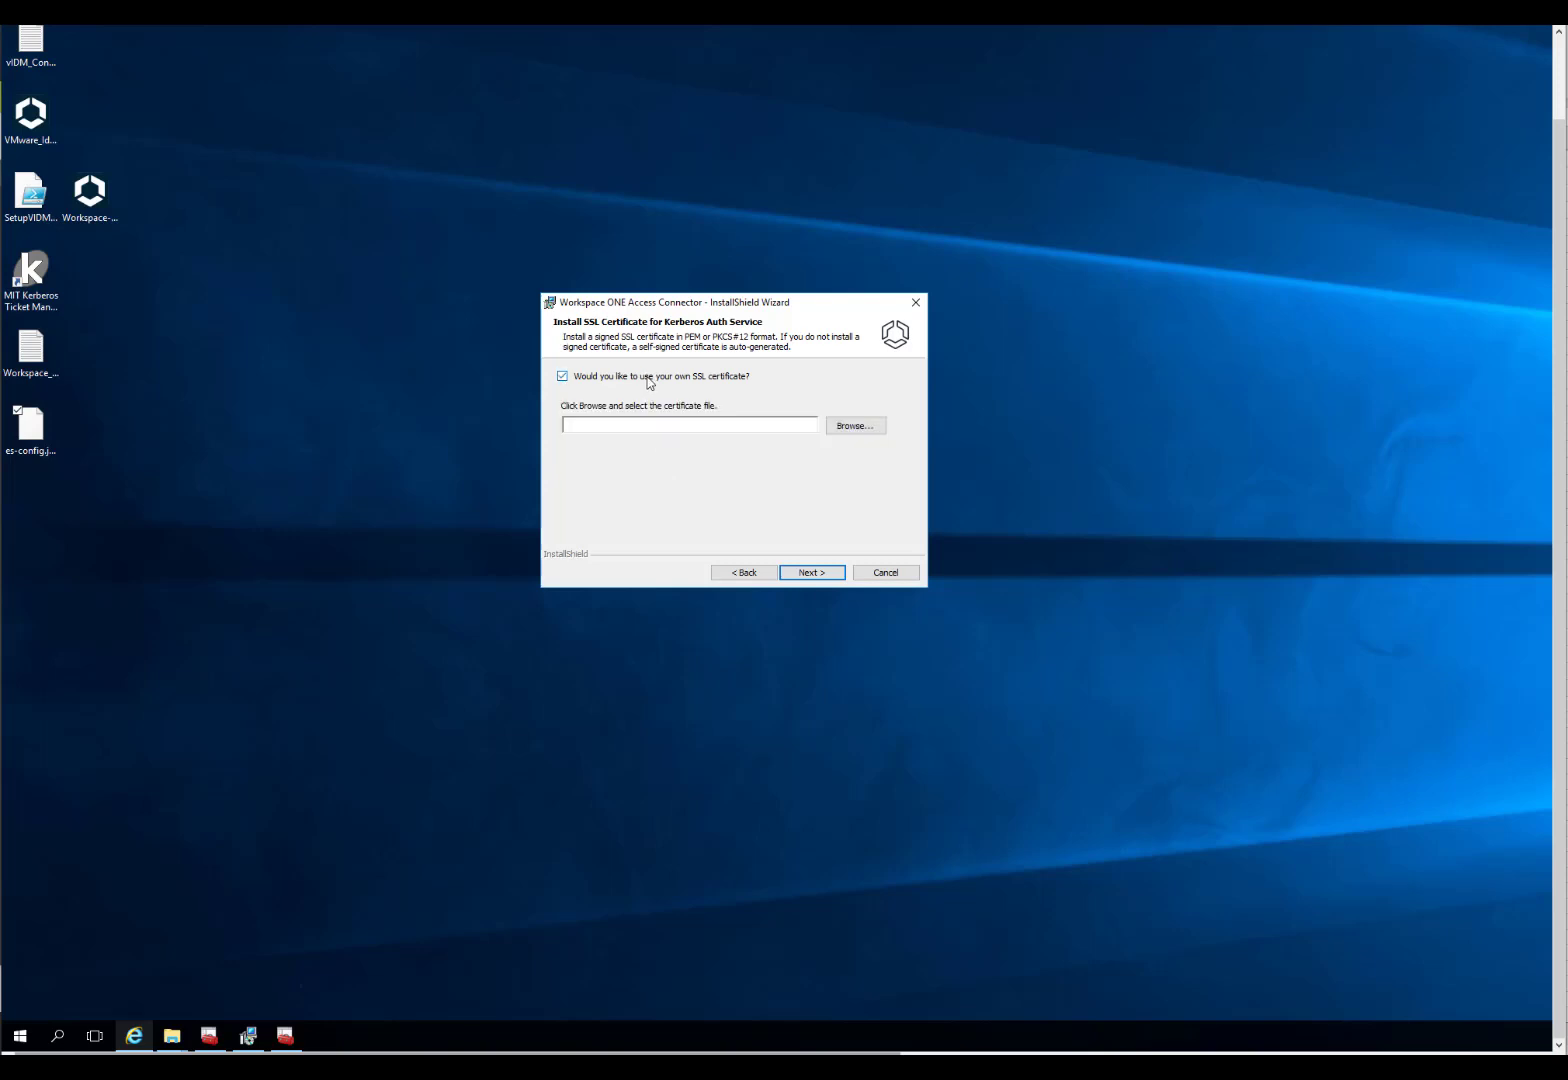
click(857, 434)
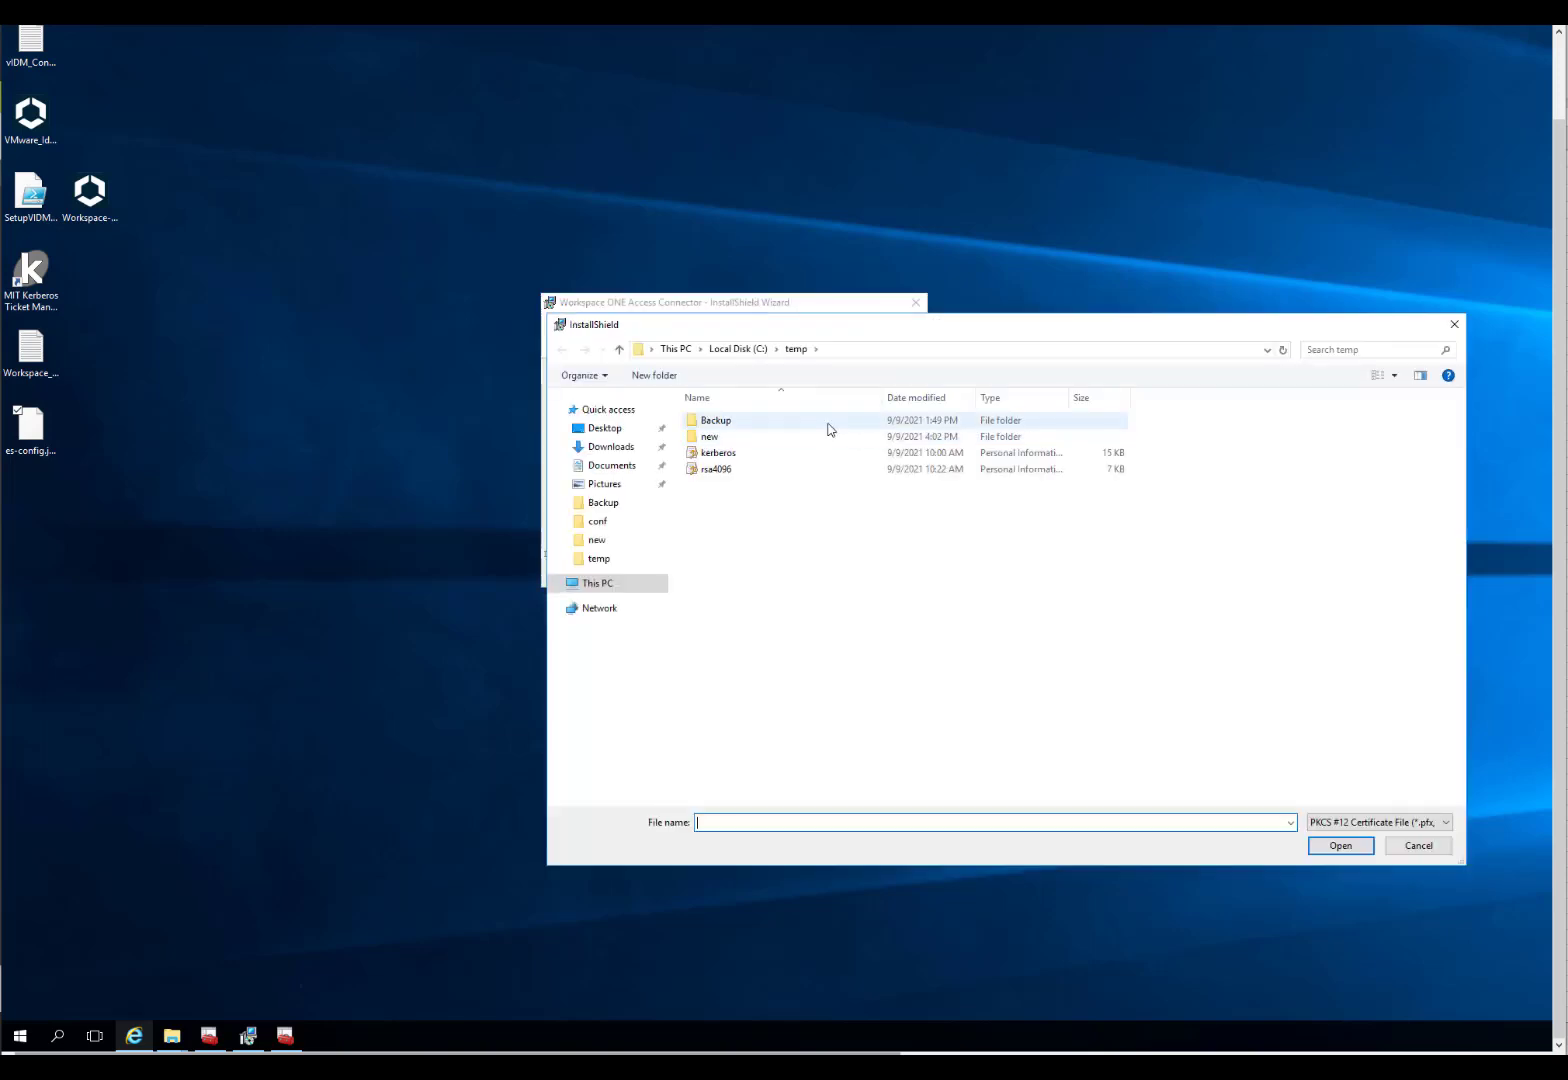
double_click(715, 468)
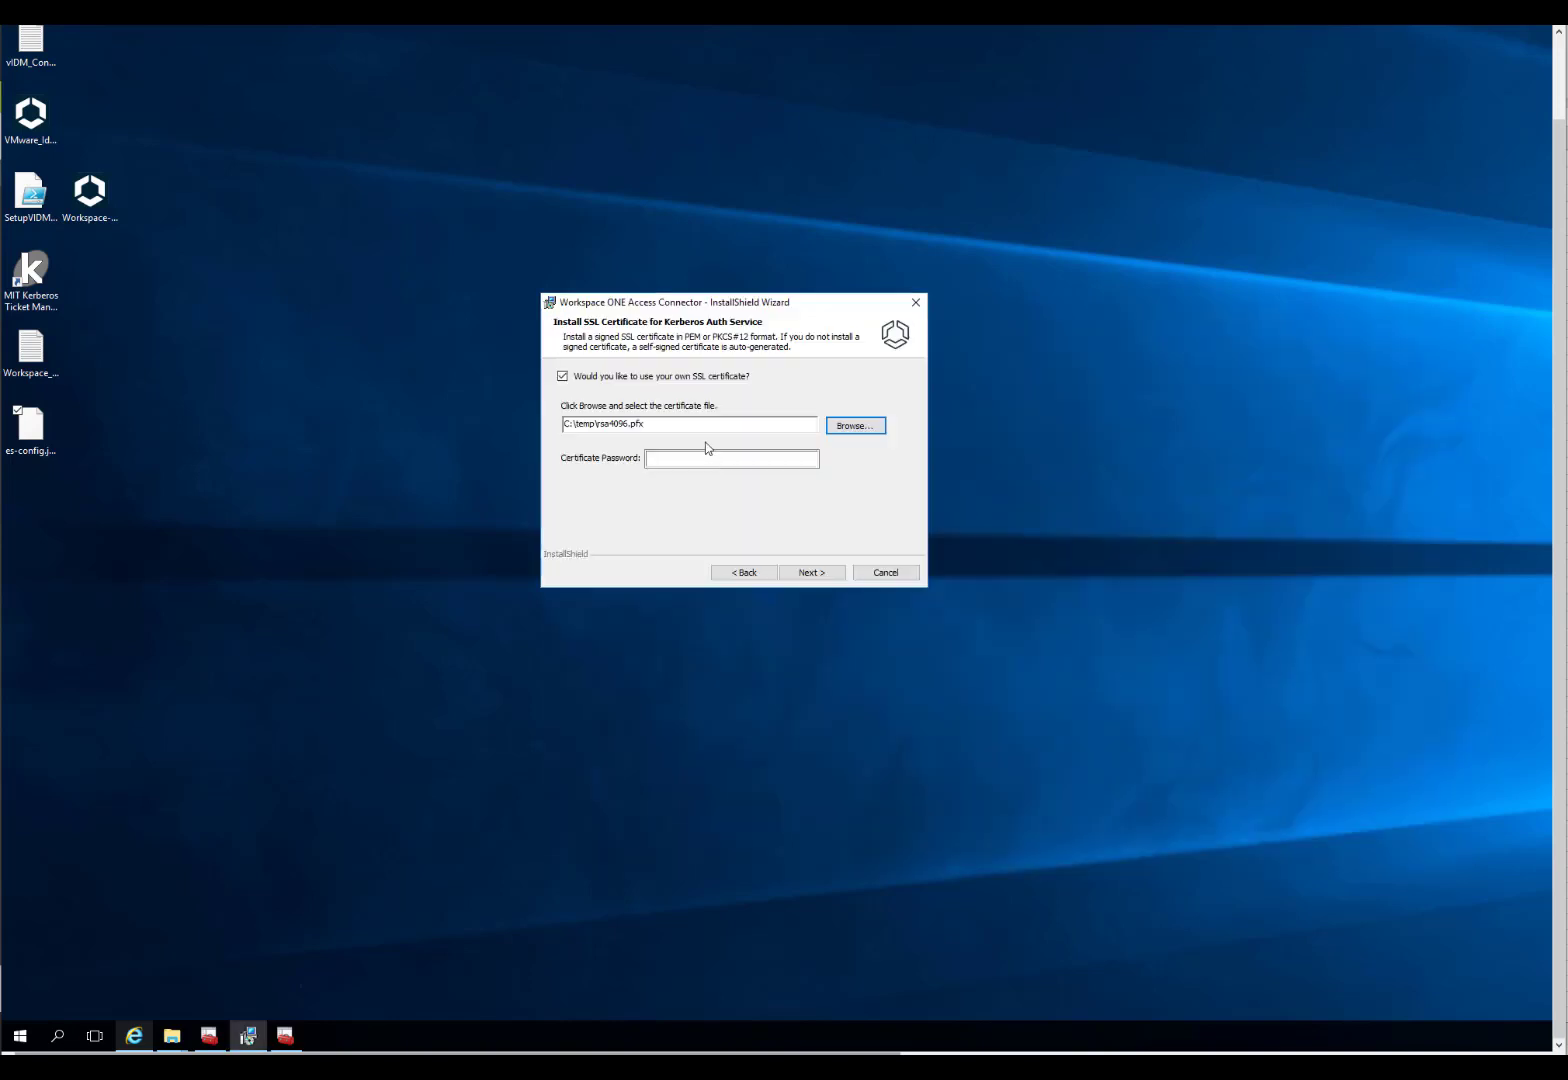
click(715, 460)
text(••••••••)
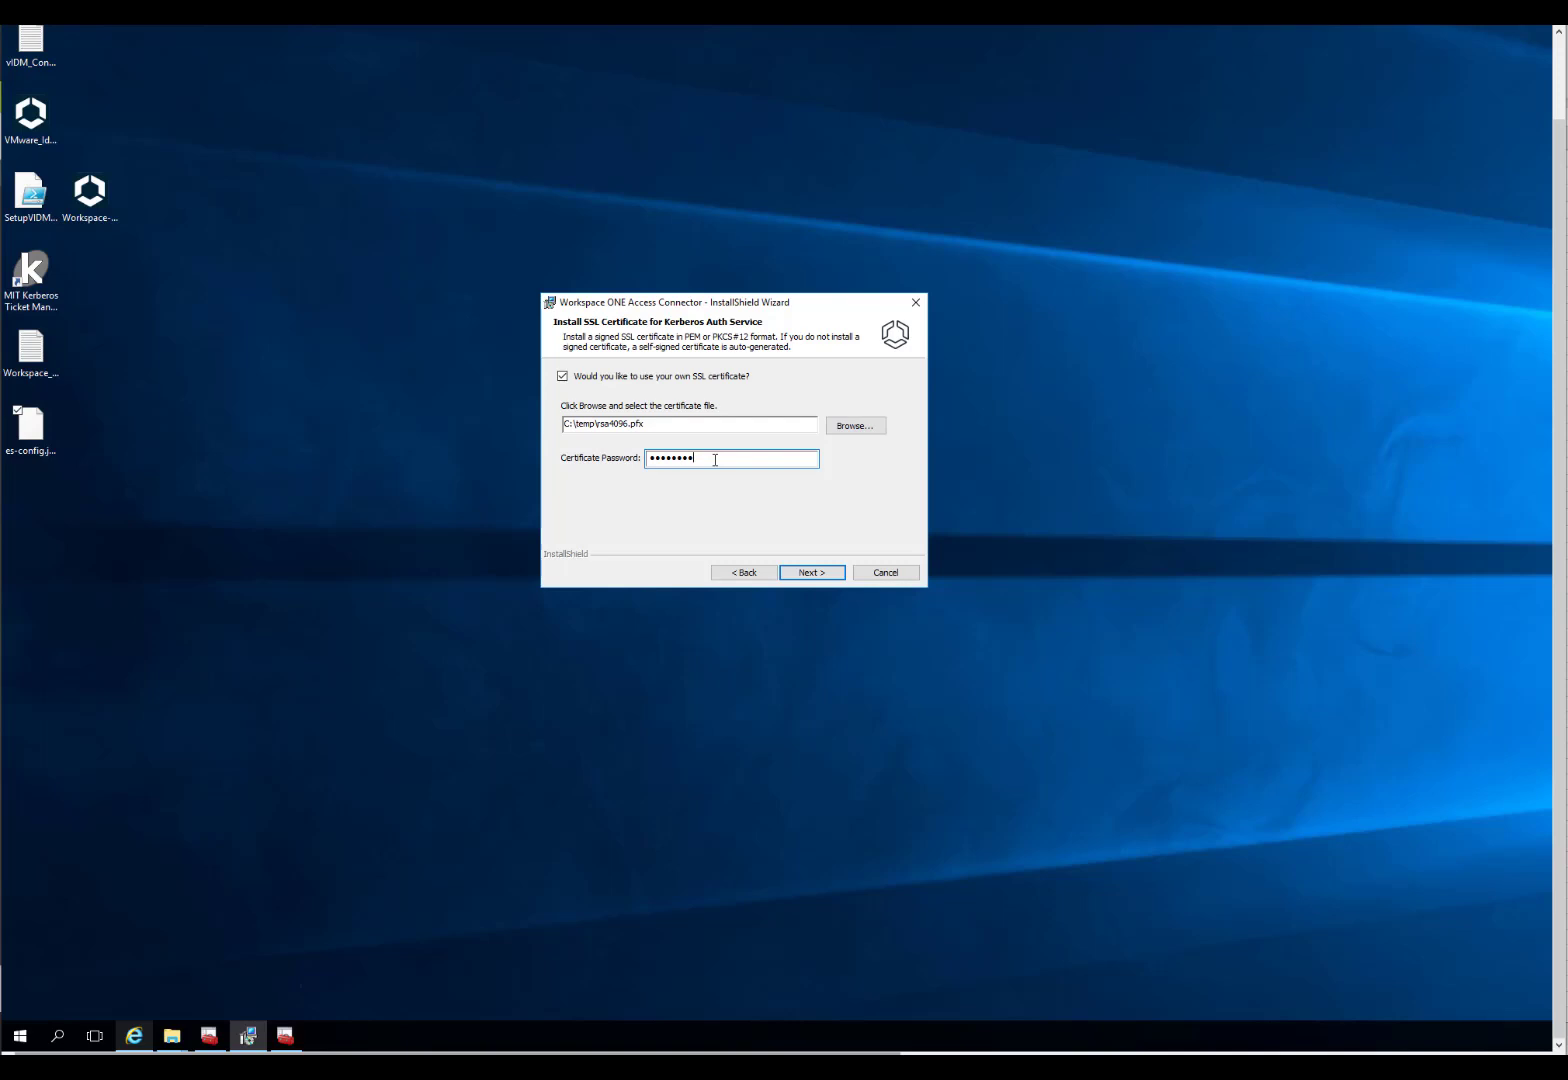
click(813, 573)
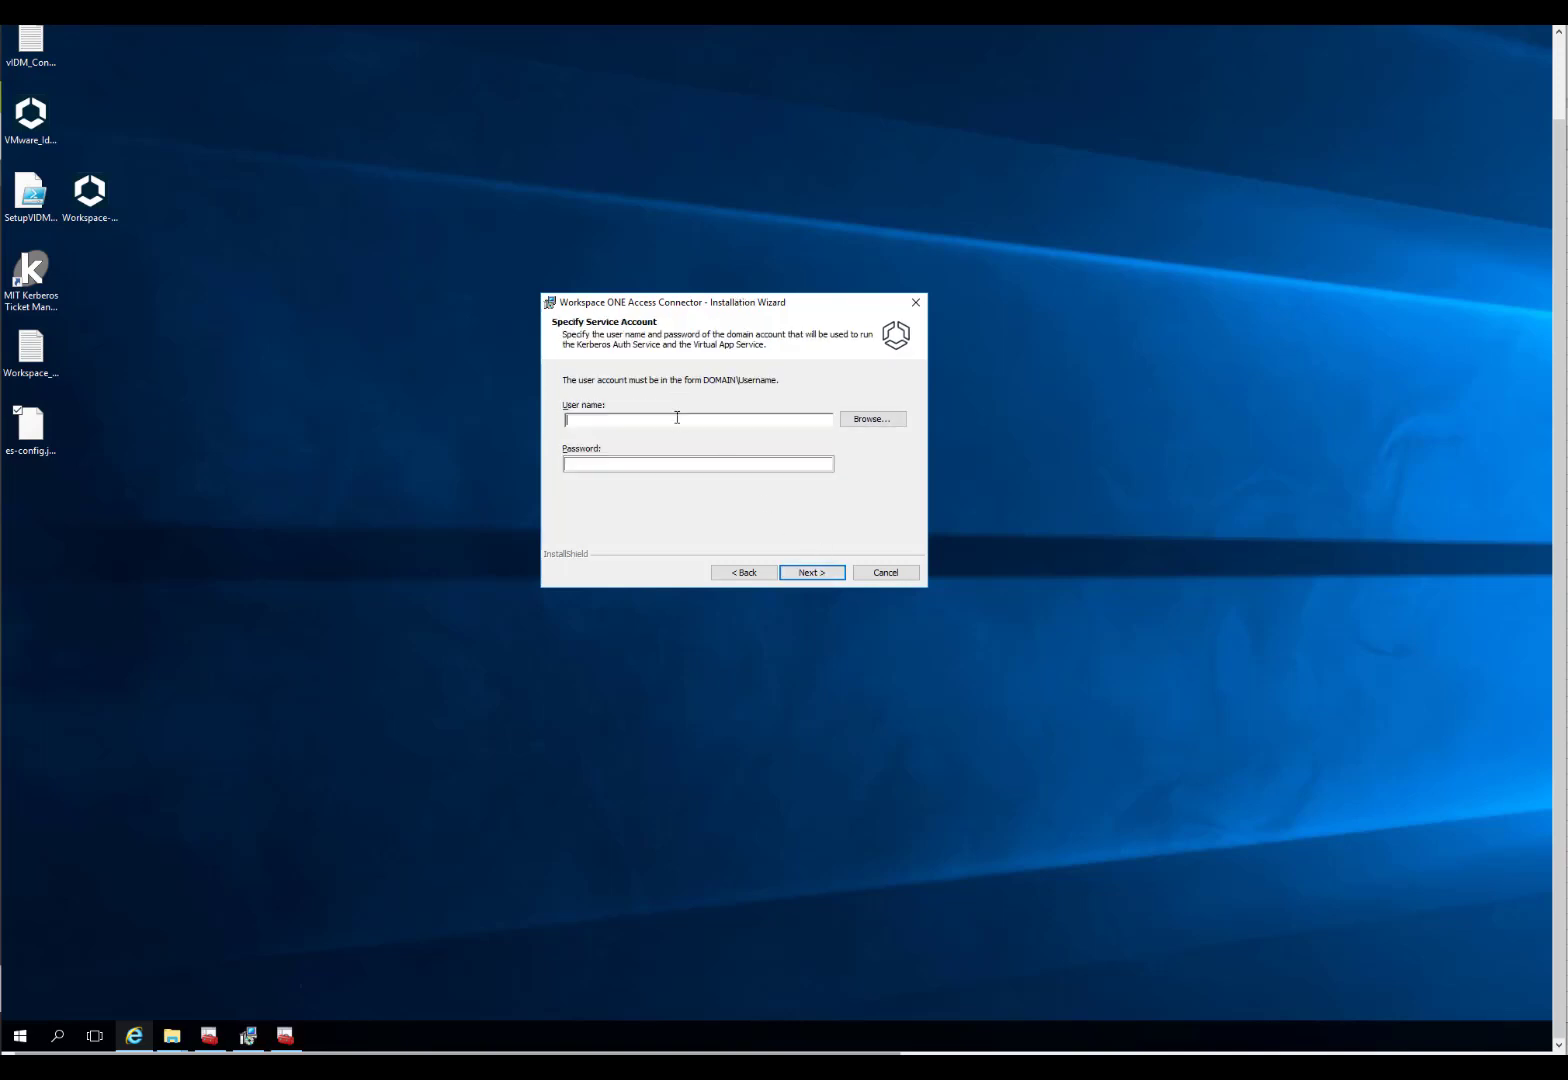
Step: Enter the DOMAIN\username service account and its password to proceed to Ready to Install
text(synterex\kerberosuser)
key(Tab)
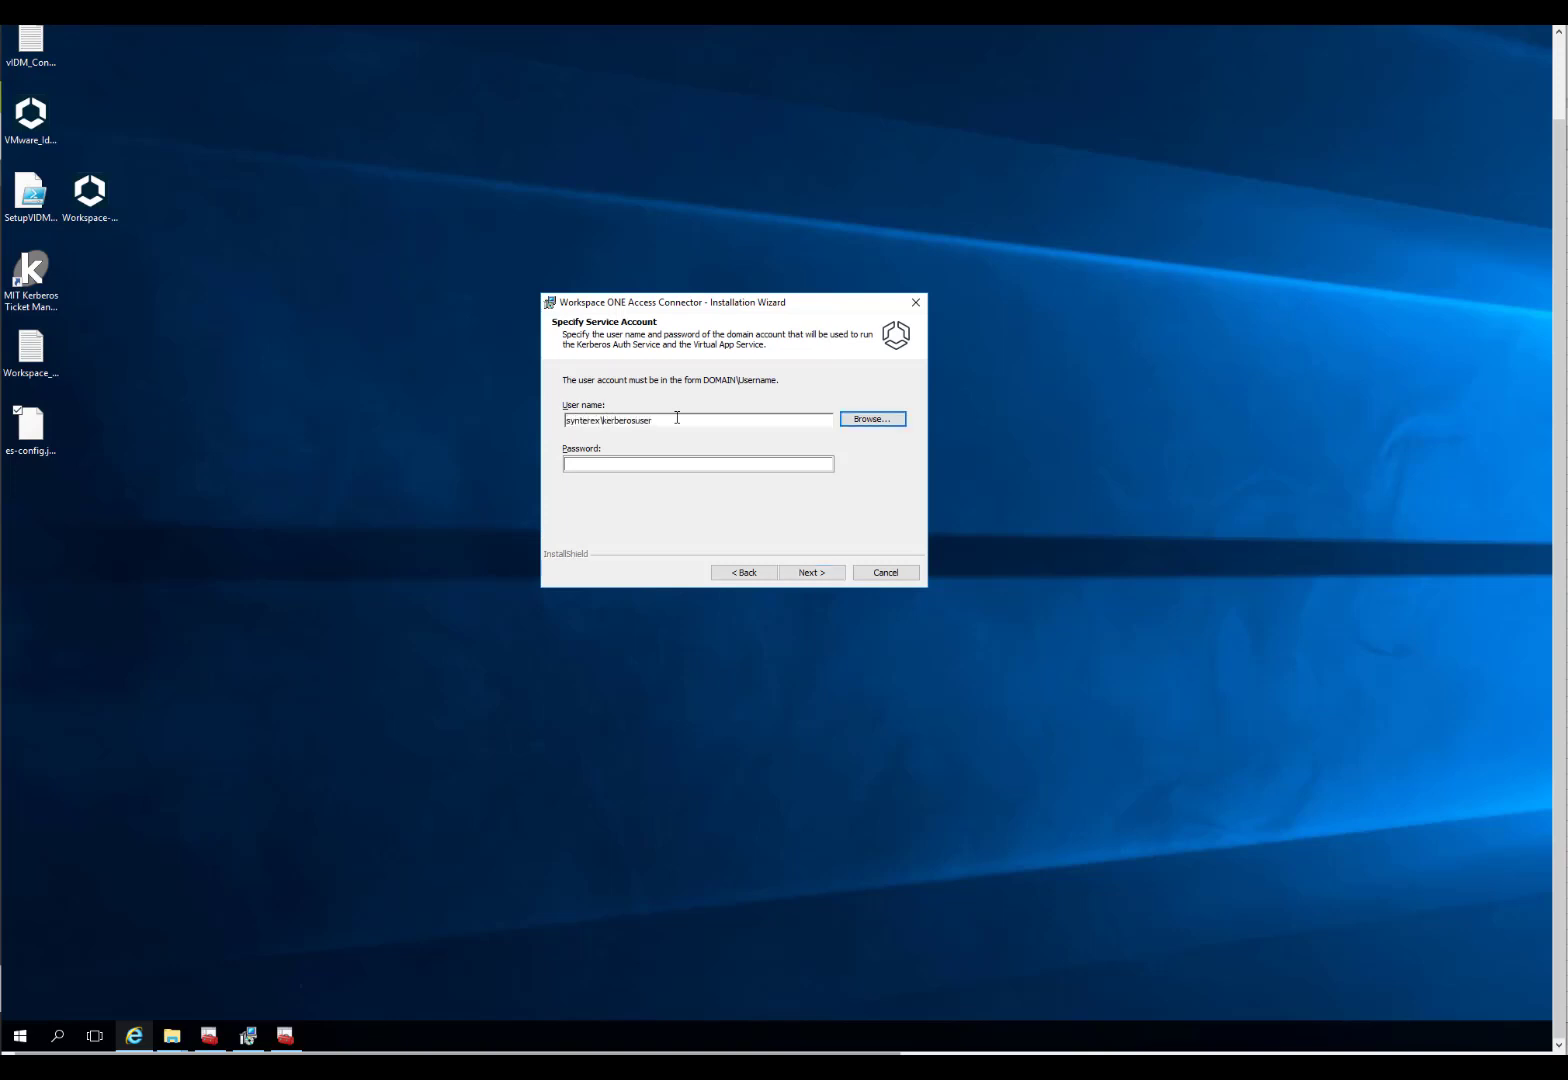
key(Tab)
text(********)
key(Return)
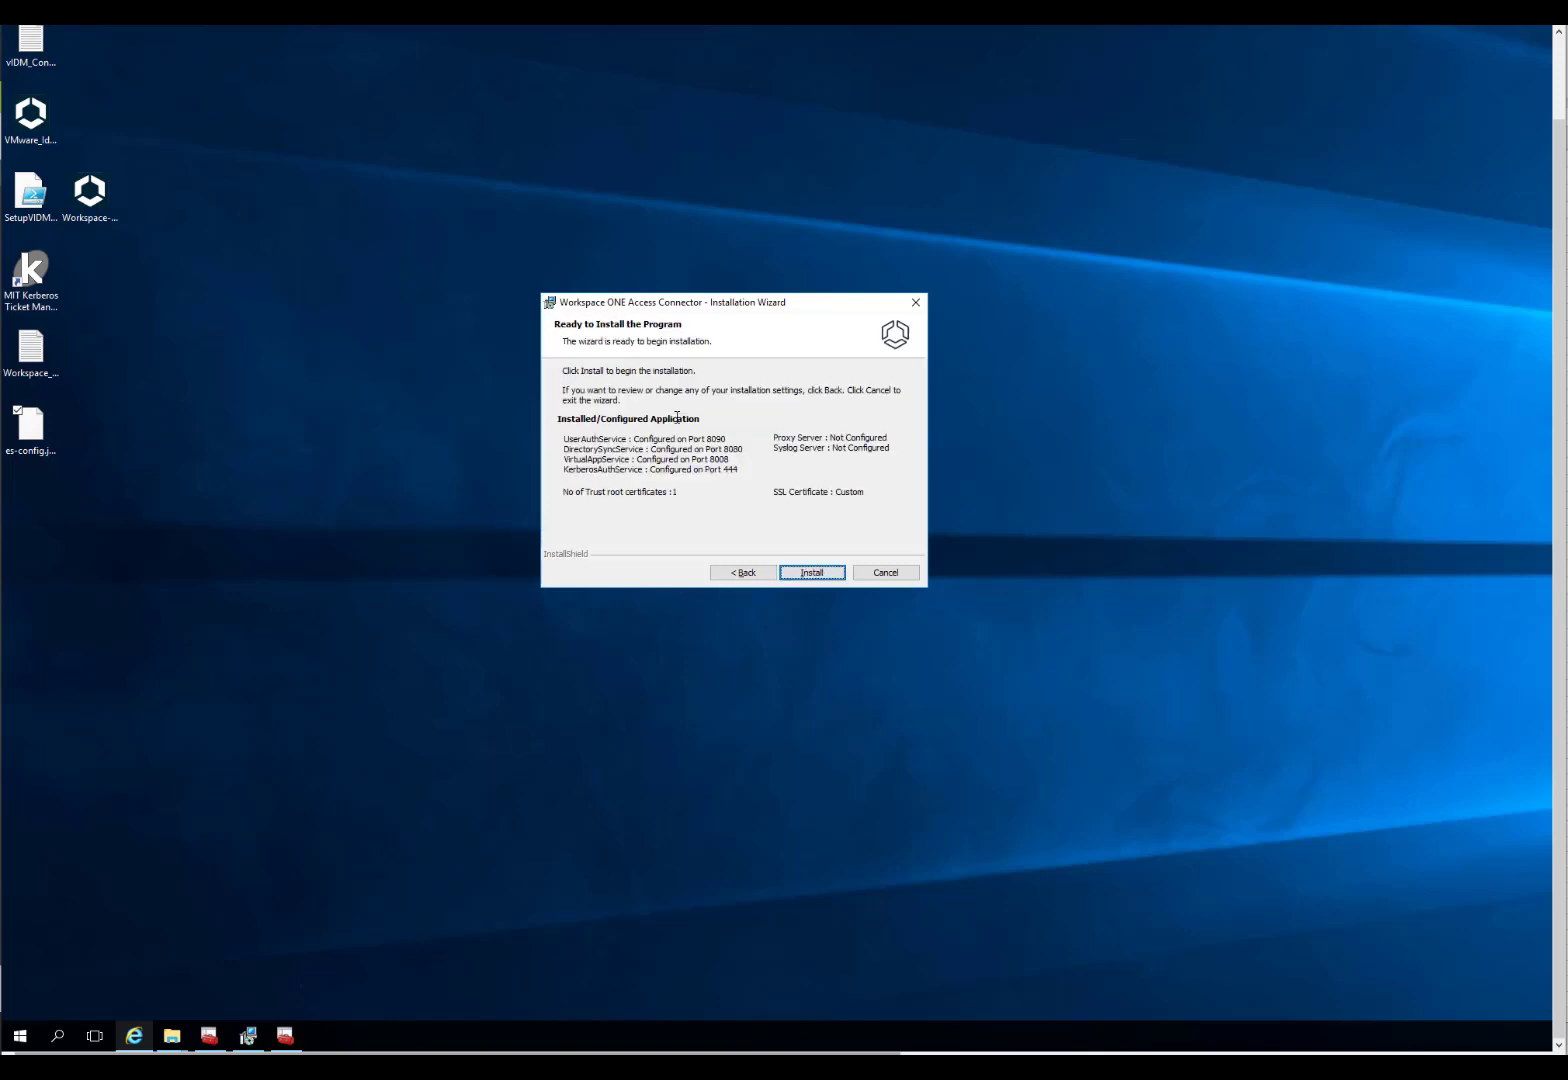
Step: Start the Connector install and close the wizard once it reports success
click(829, 572)
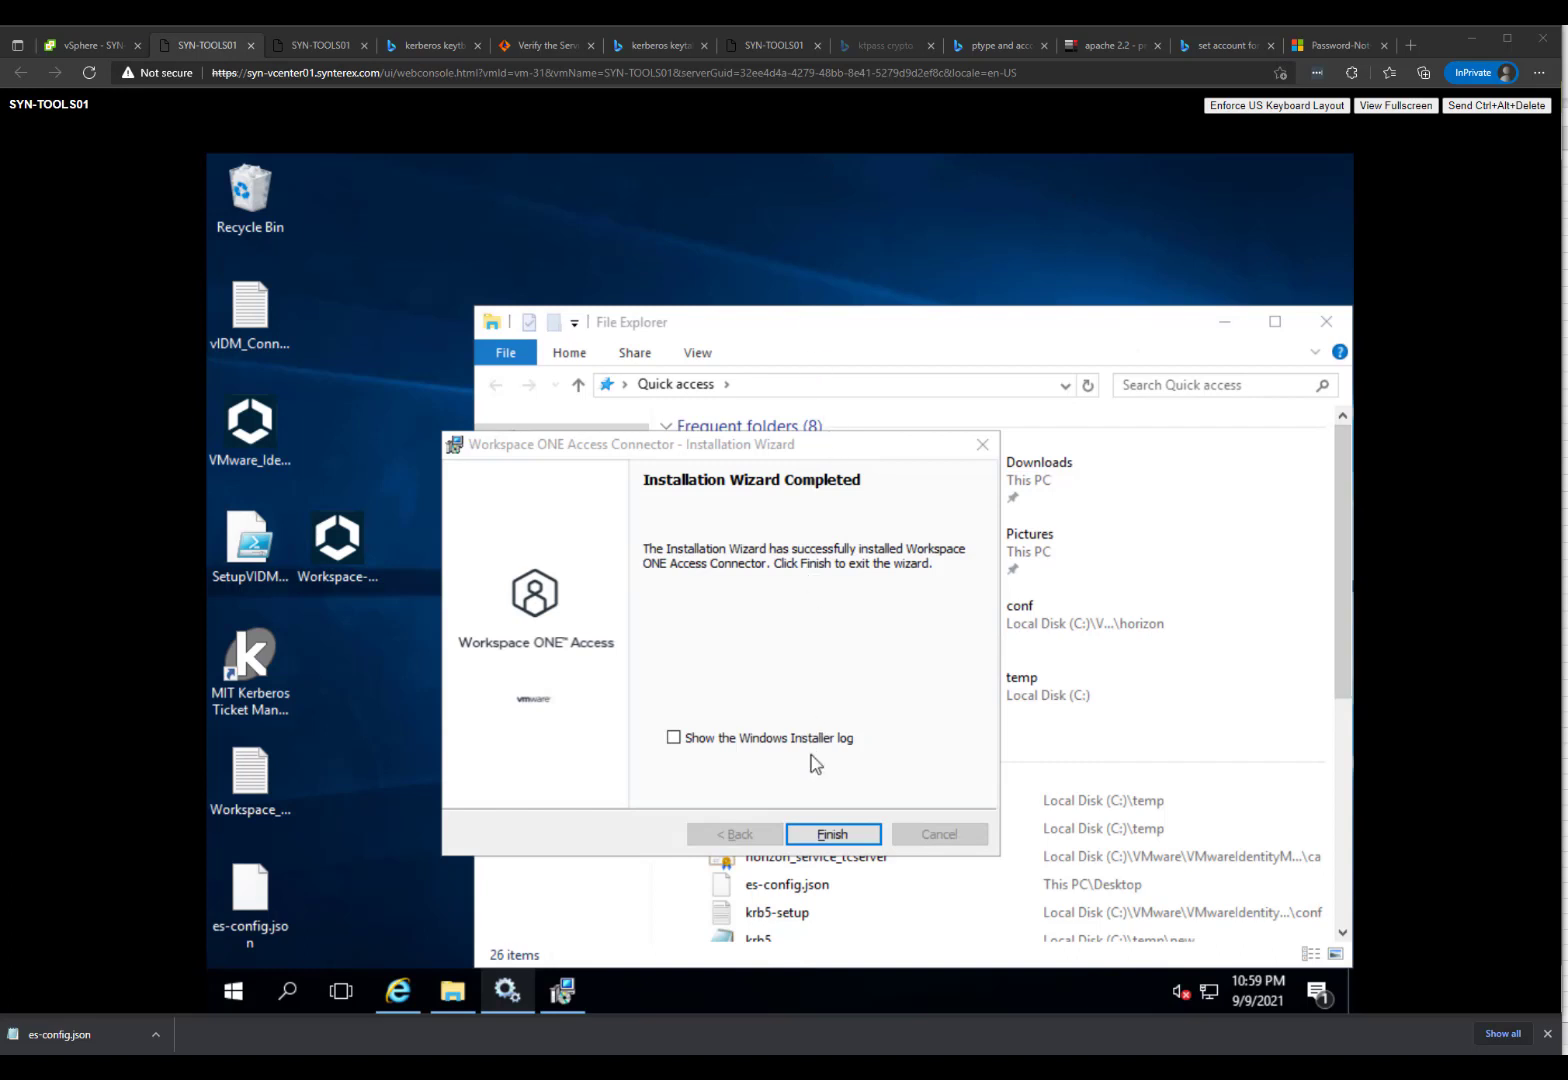
click(833, 834)
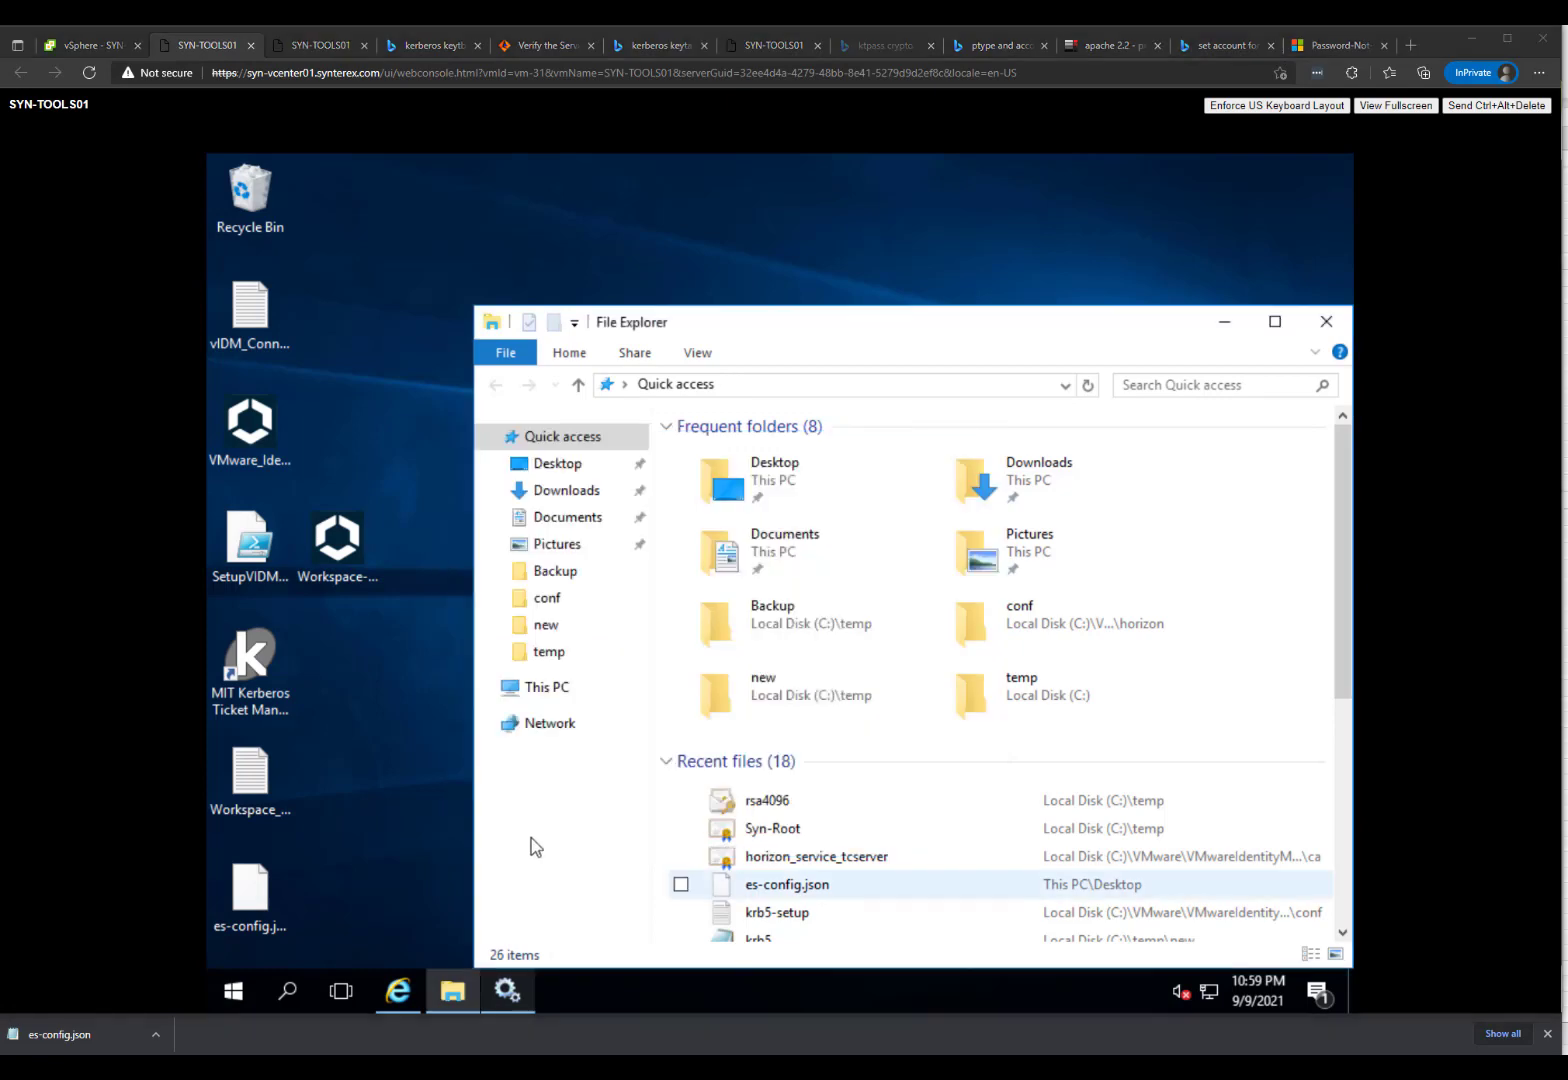
Step: Open Services, decline the installer's restart prompt, and check the VMware services are Running
click(507, 993)
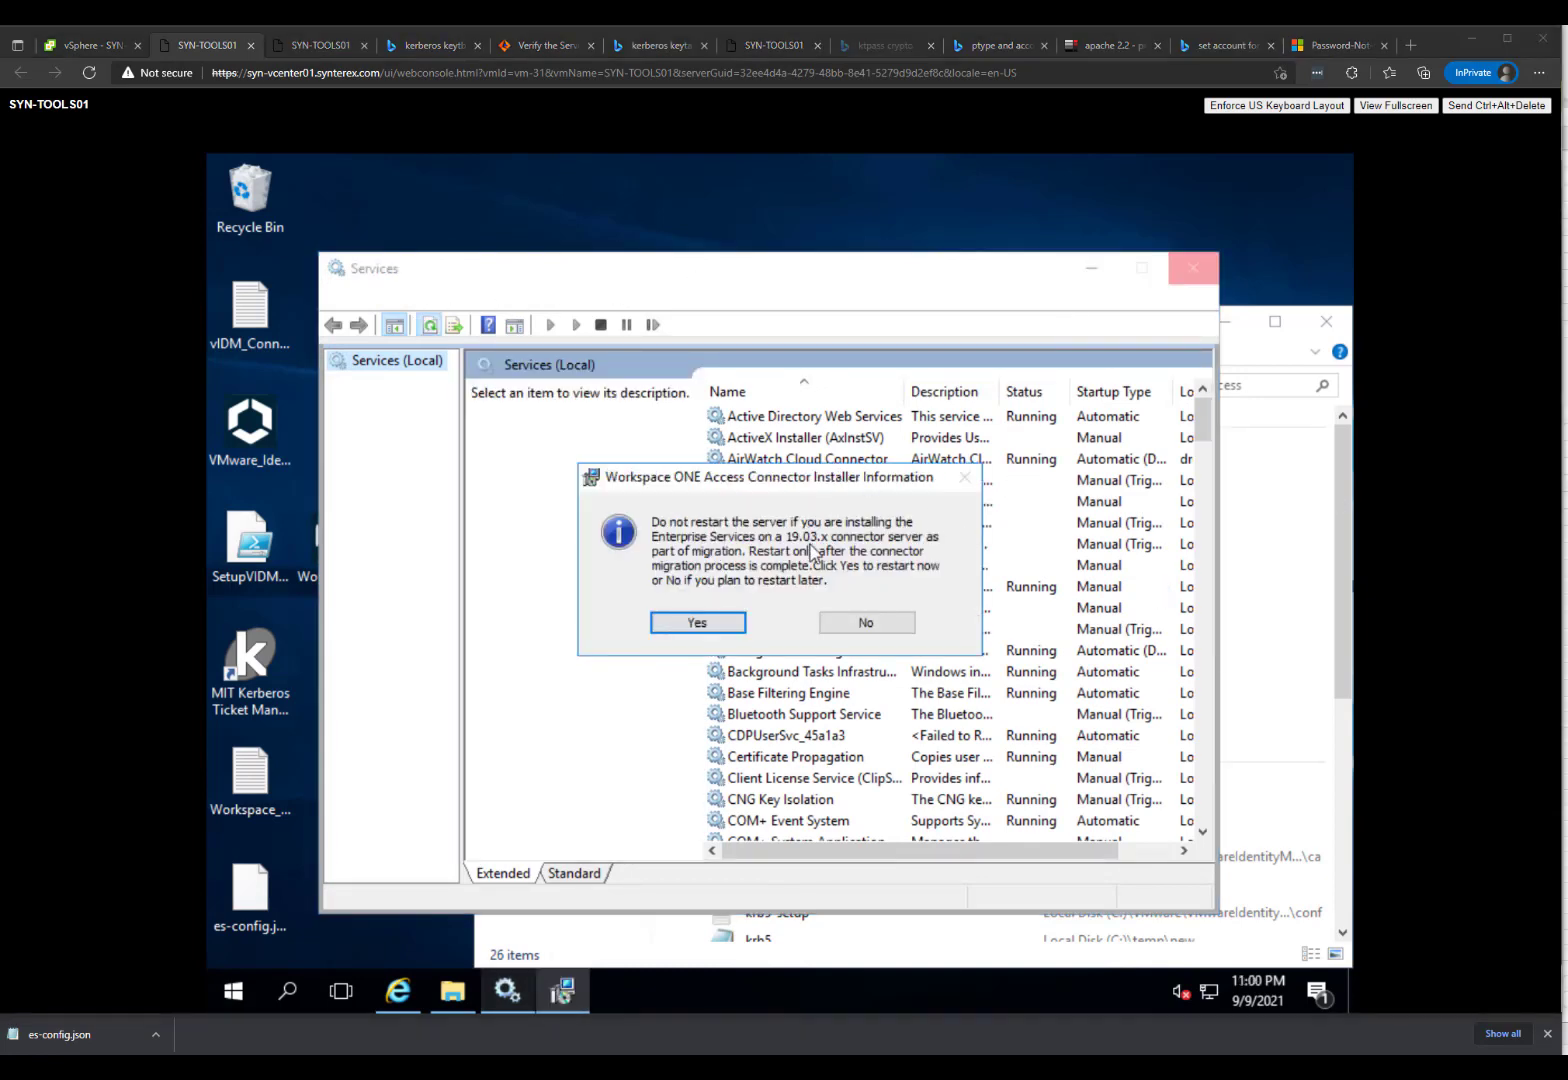
click(857, 625)
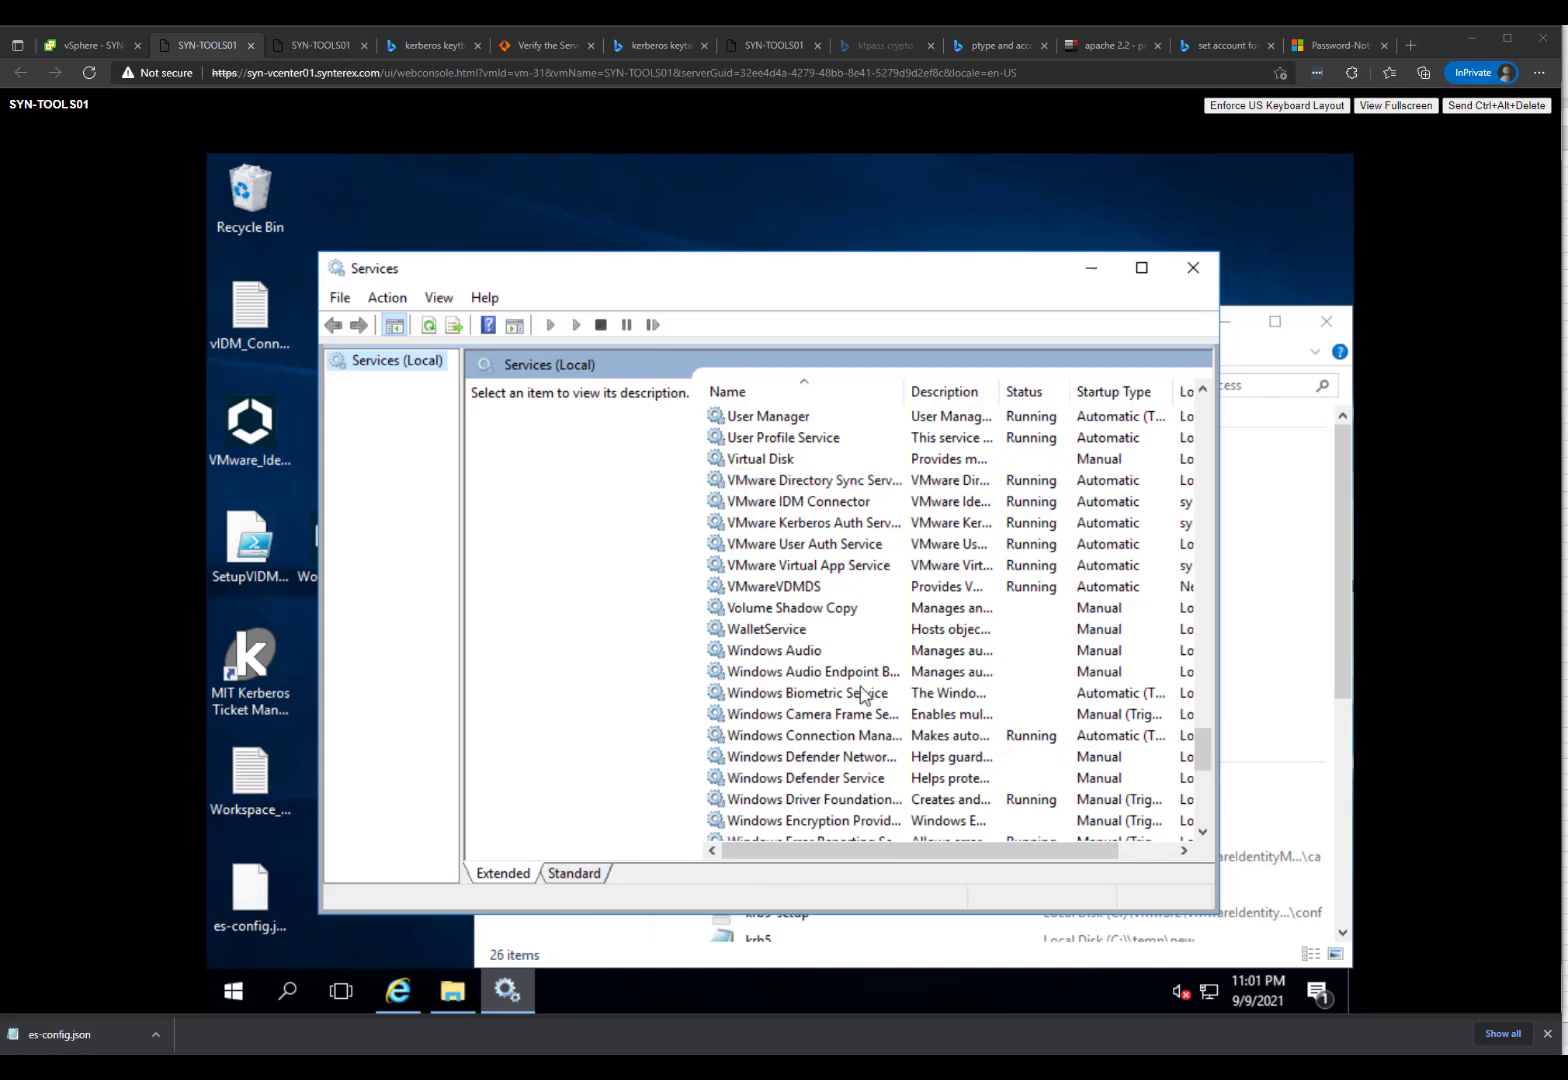
click(1152, 851)
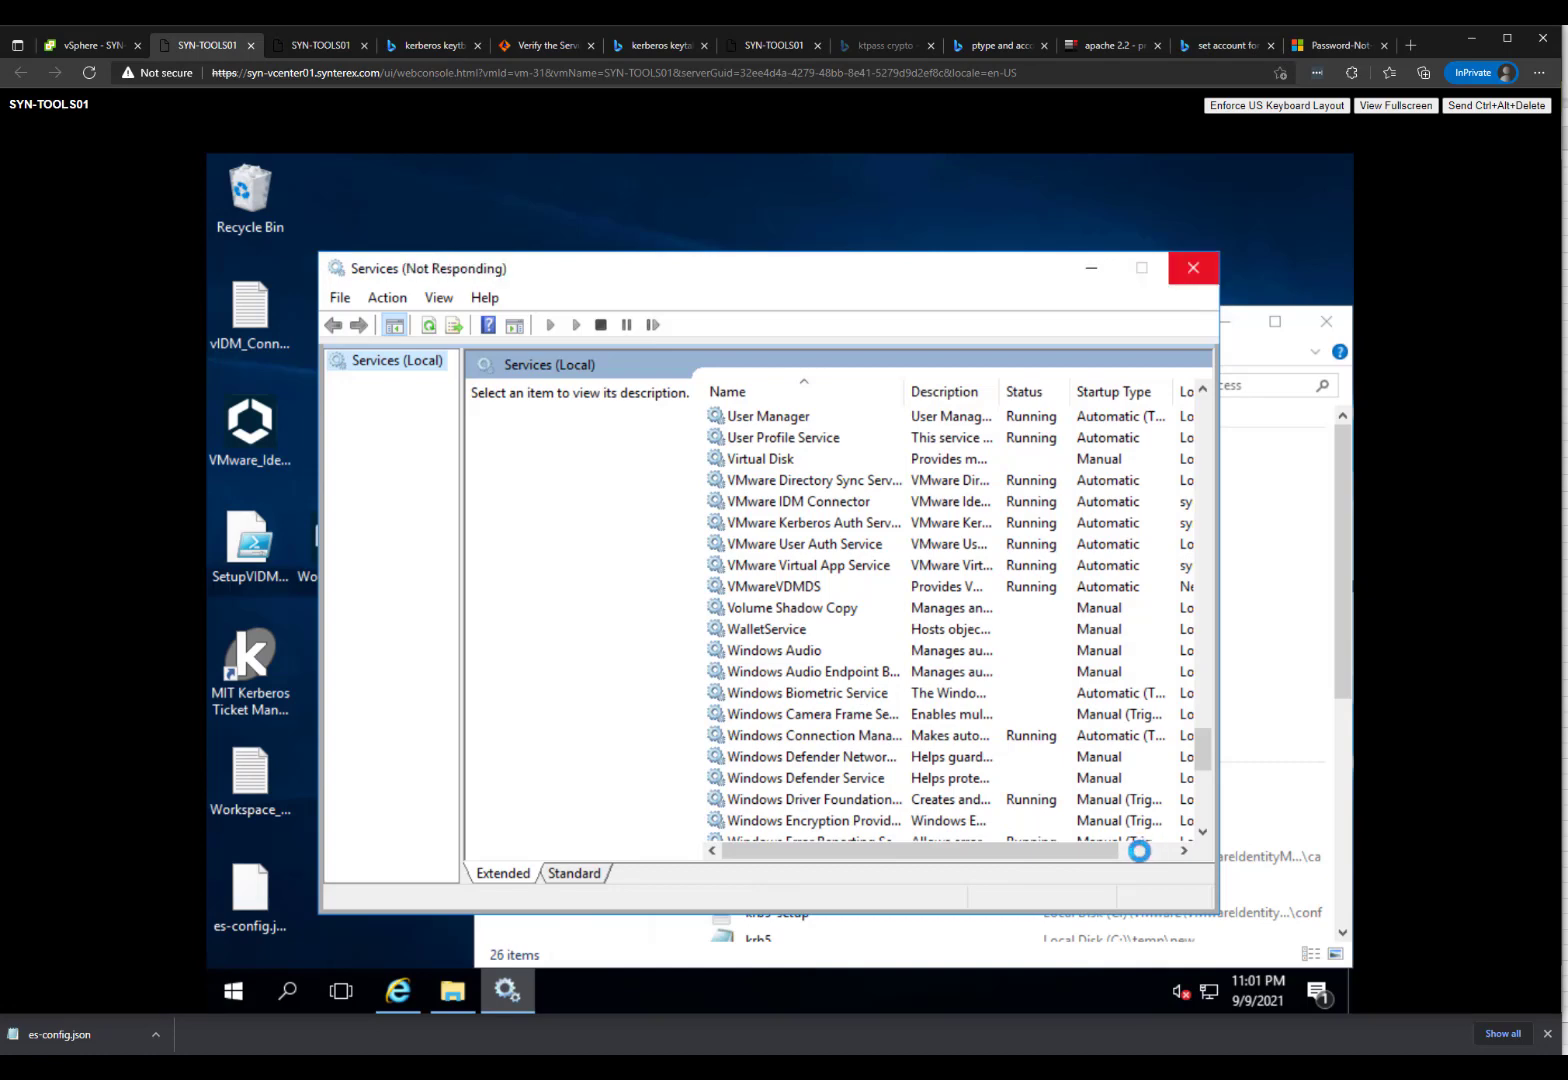